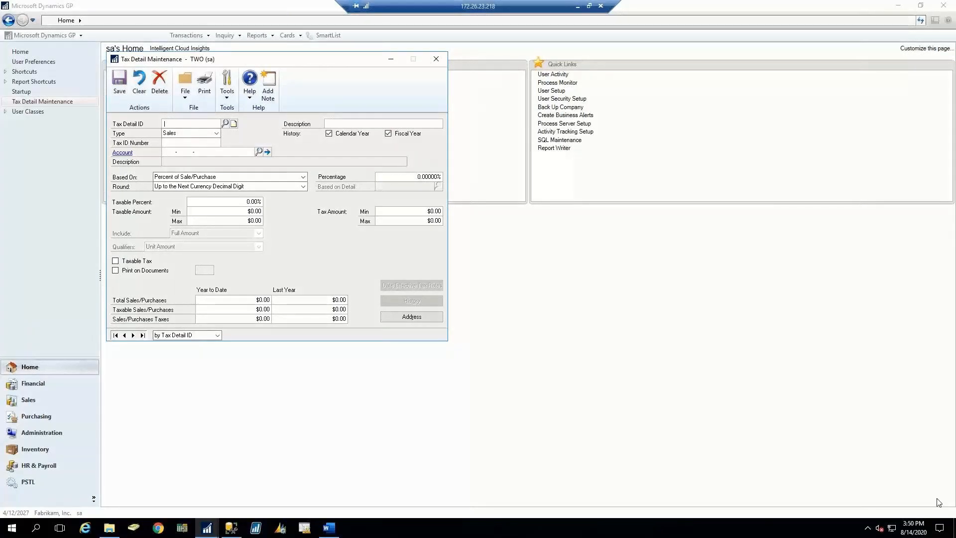
# - Start recording a macro saved as SalesTaxOrig.mac in Documents, replacing the existing file
pyautogui.click(231, 96)
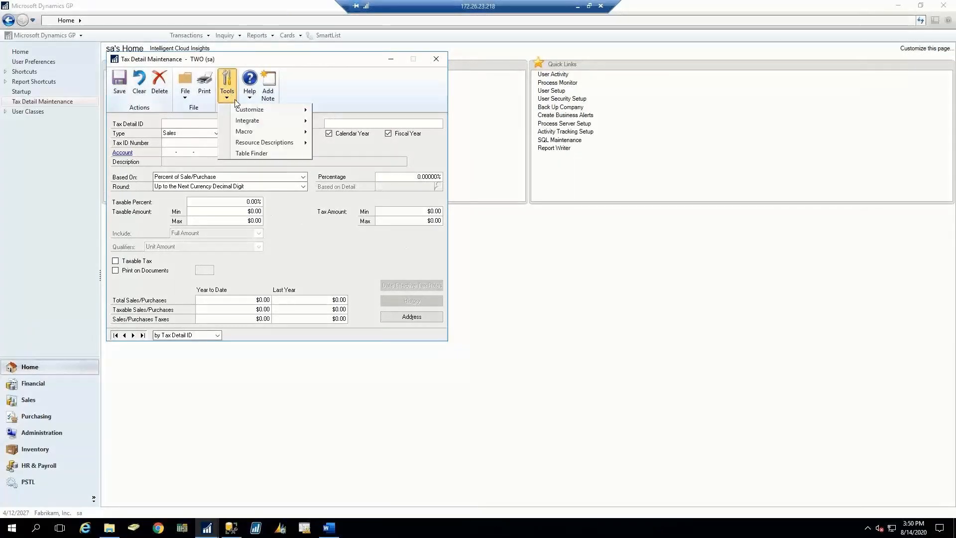
pyautogui.moveTo(252, 134)
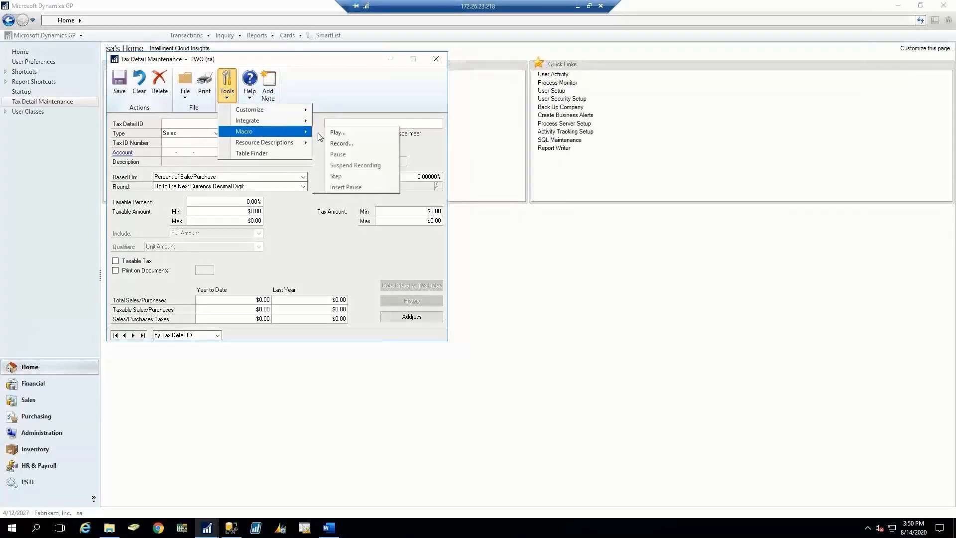
pyautogui.click(346, 148)
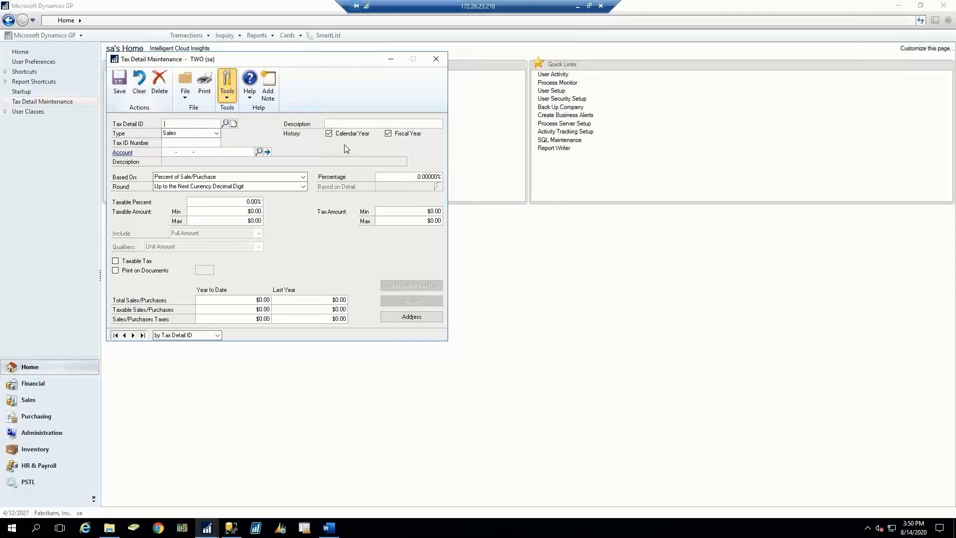
pyautogui.click(230, 229)
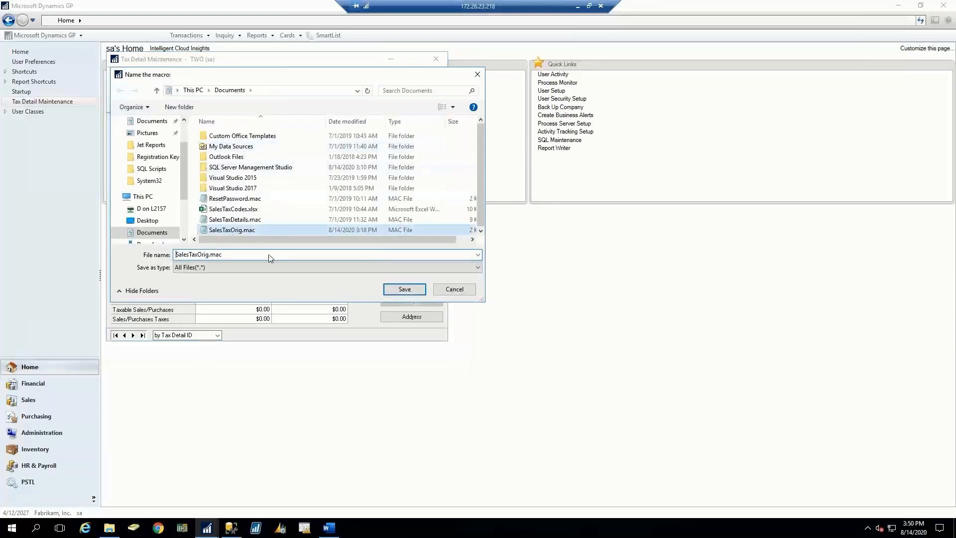
pyautogui.click(403, 291)
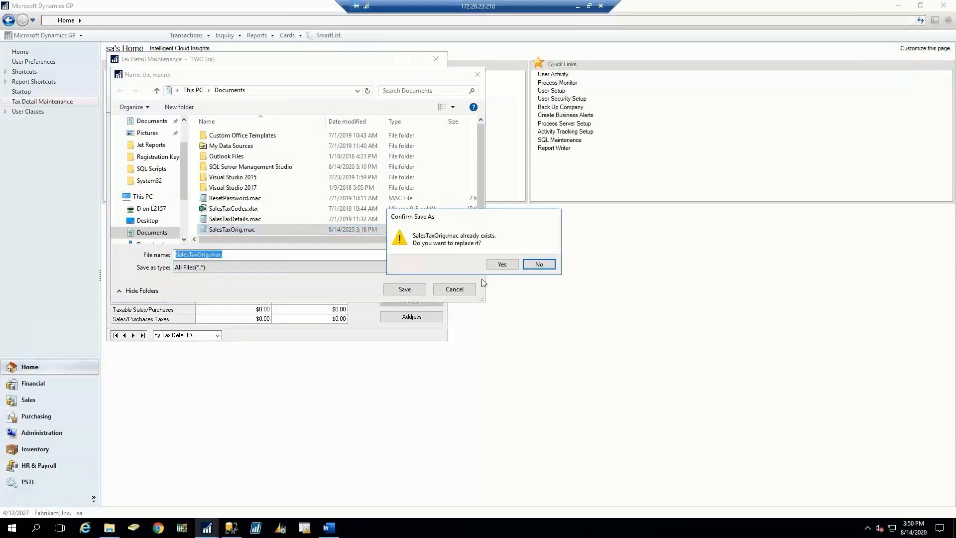
pyautogui.click(501, 266)
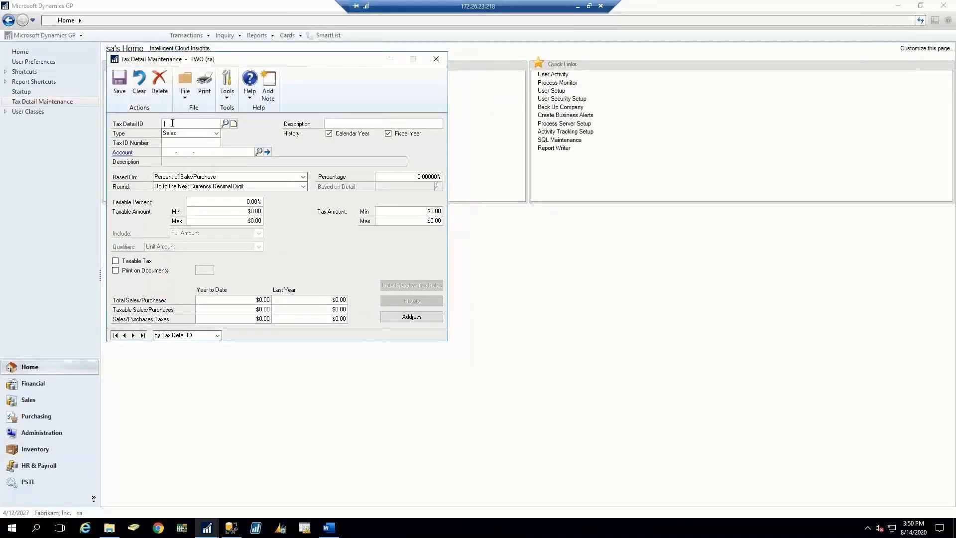
# - Enter tax detail ID ARKANSAS with description STATE OF ARKANSAS, keeping the type as Sales
pyautogui.write('ARKANSAS')
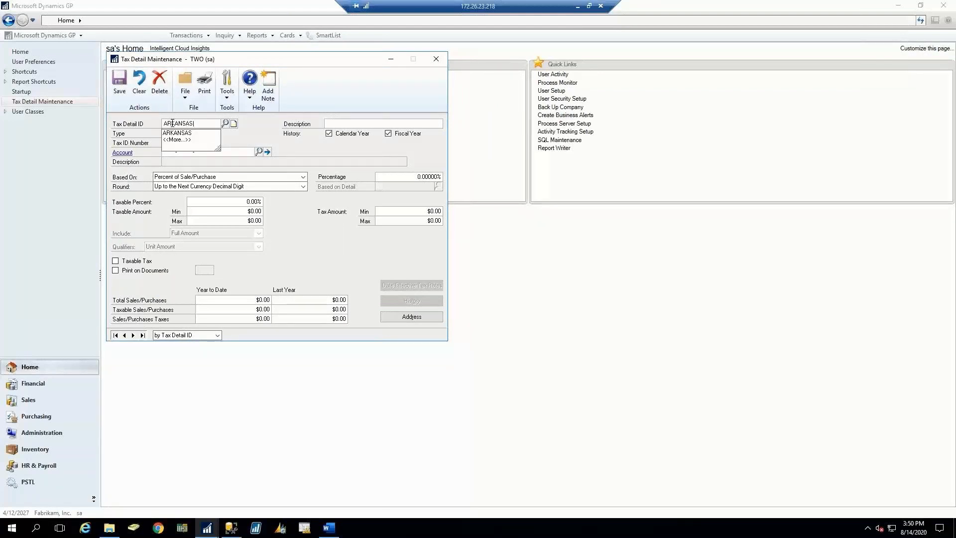
pyautogui.press('Tab')
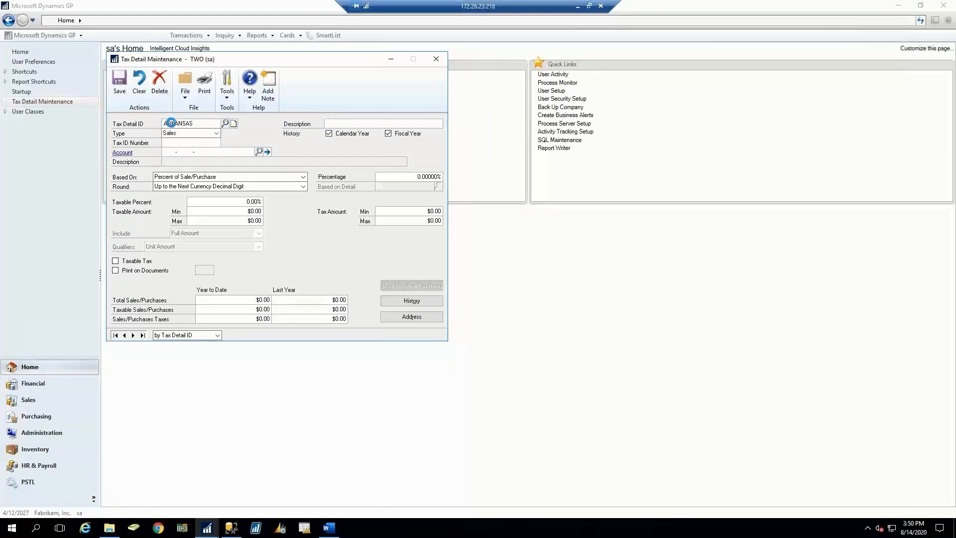
pyautogui.write('STATE OF ARKANSAS')
pyautogui.press('Tab')
pyautogui.press('Tab')
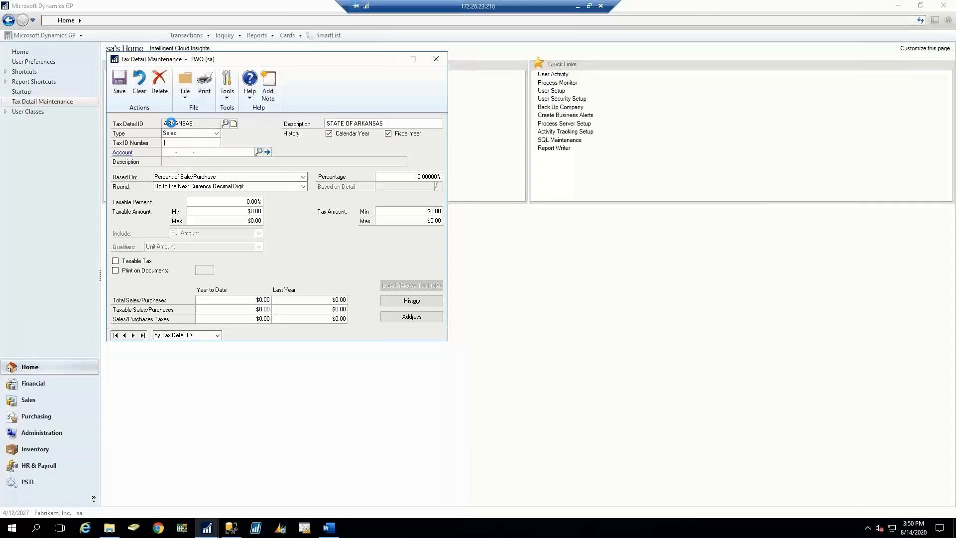
# - Assign posting account 000-2315-00 to the tax detail, leaving the tax ID number blank and both history options enabled
pyautogui.press('Tab')
pyautogui.write('000 -2315 -00')
pyautogui.press('Tab')
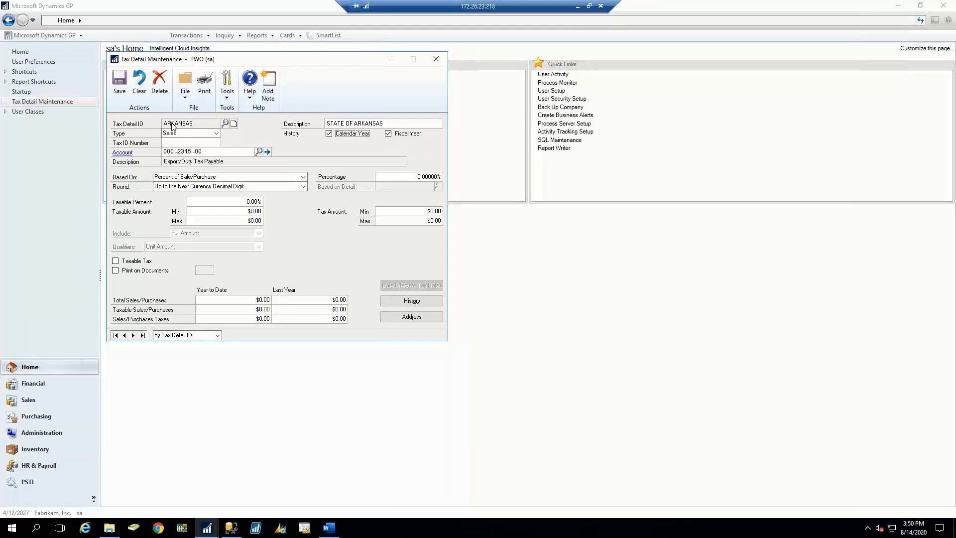
pyautogui.press('Tab')
pyautogui.press('Tab')
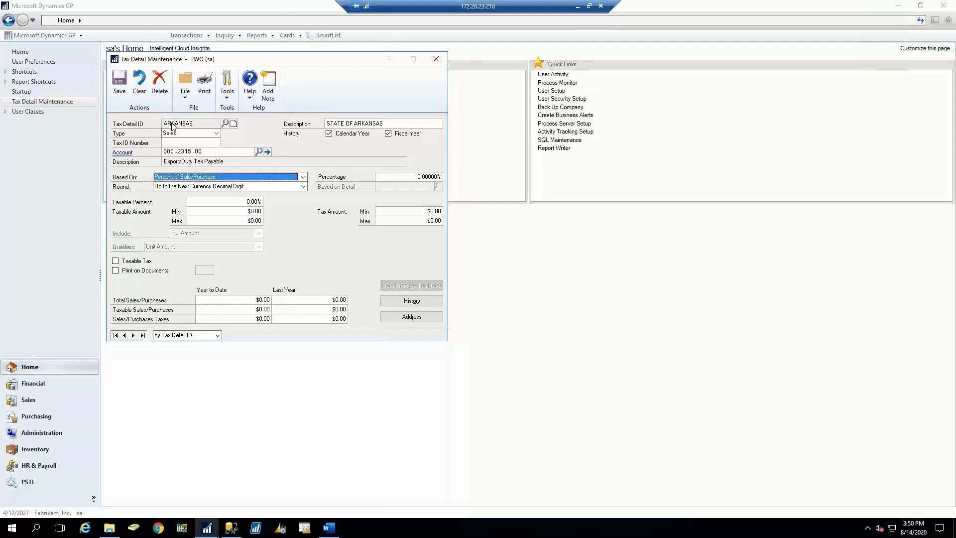
# - Set the tax percentage to 6%, keep the default rounding, and save the ARKANSAS tax detail
pyautogui.press('Tab')
pyautogui.press('Tab')
pyautogui.write('6')
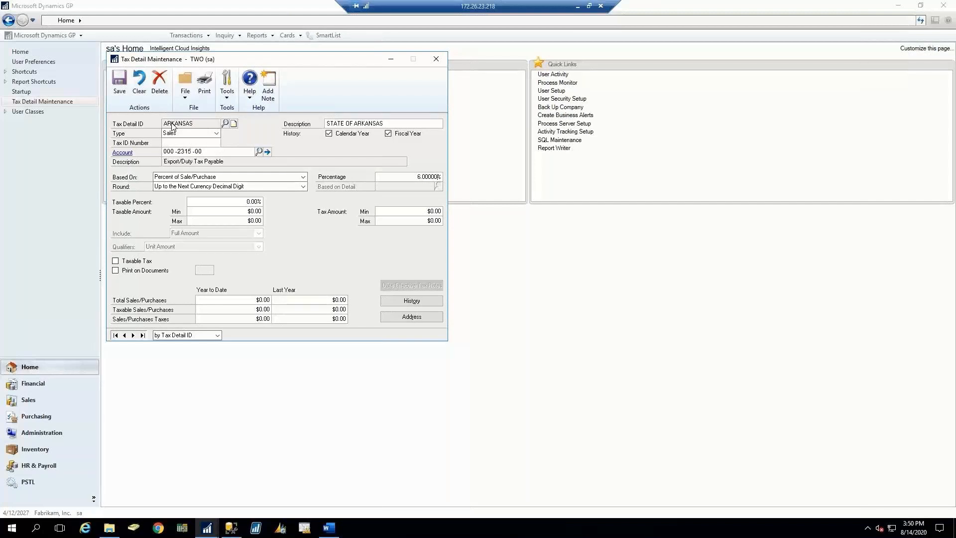
pyautogui.press('Tab')
pyautogui.press('Tab')
pyautogui.click(118, 87)
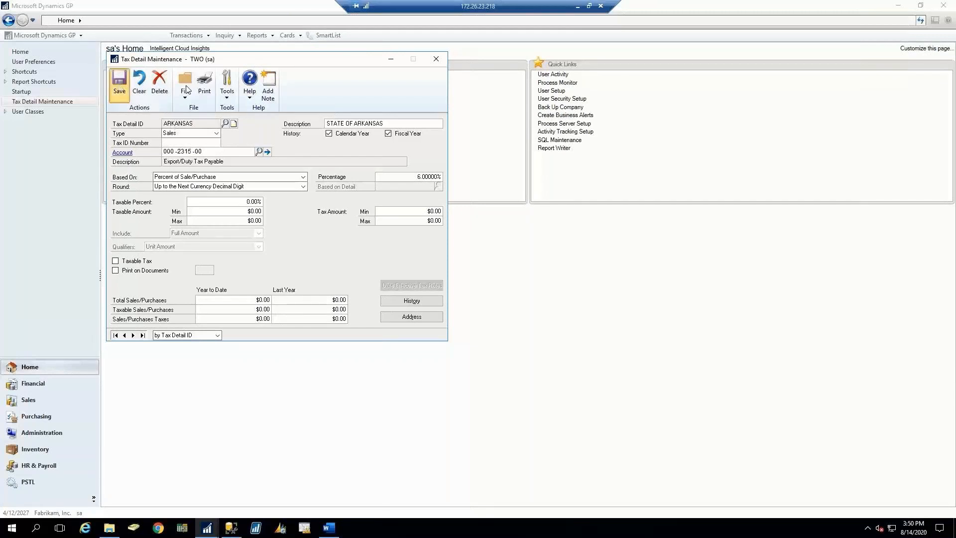
# - Stop recording the macro
pyautogui.click(230, 98)
pyautogui.moveTo(259, 133)
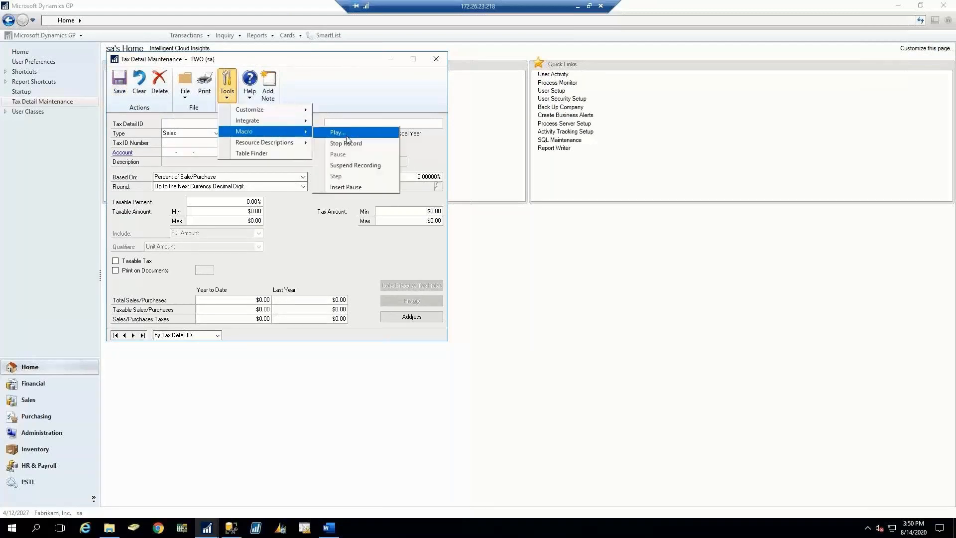
pyautogui.click(347, 143)
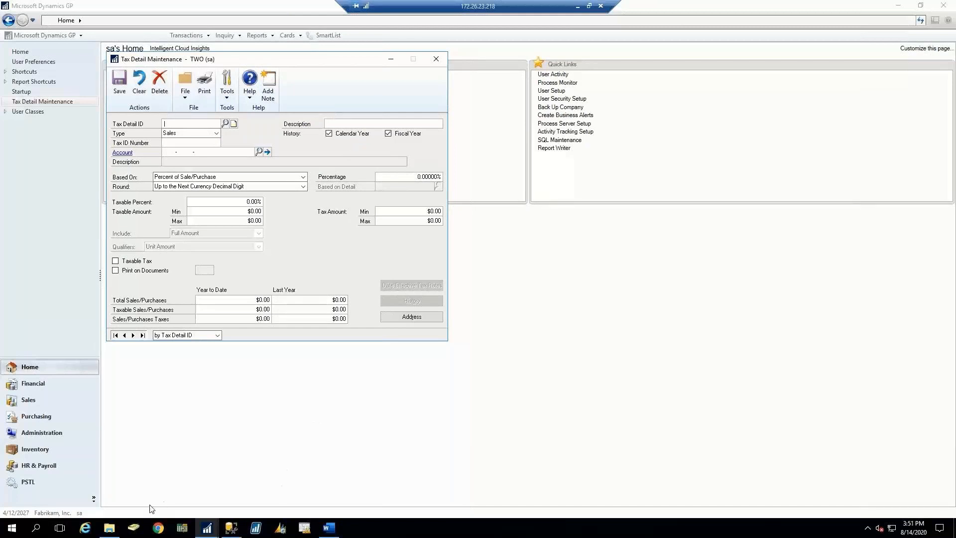
# - Open SalesTaxOrig.mac from the Documents folder in Notepad and delete the MoveTo line for the 'Tax Detail Taxable Minimum' field
pyautogui.click(110, 528)
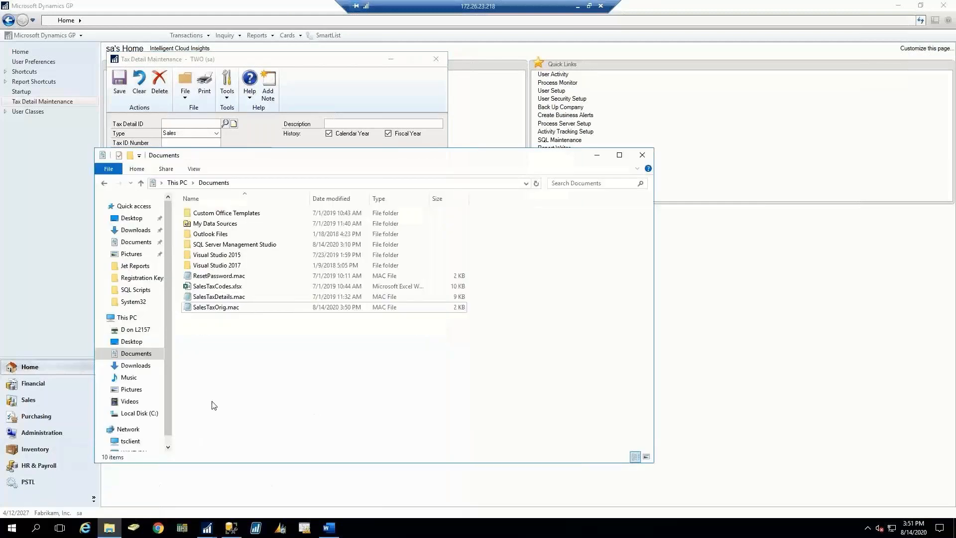
pyautogui.doubleClick(214, 307)
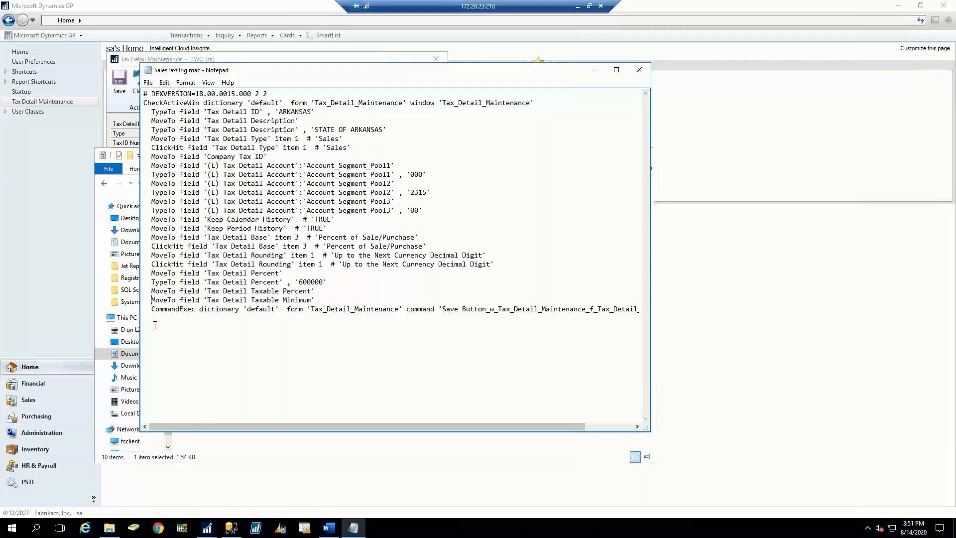
pyautogui.hotkey('shift', 'Down')
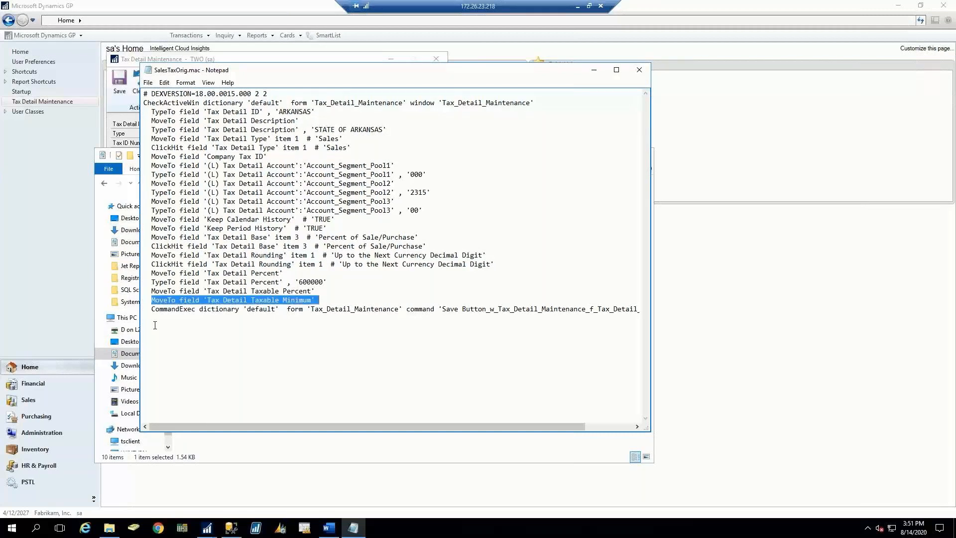
pyautogui.press('Delete')
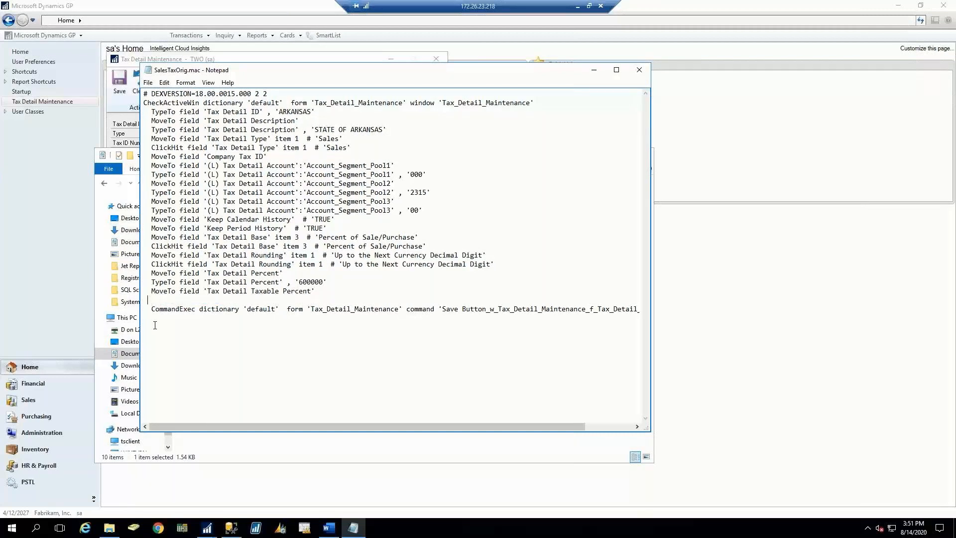
pyautogui.press('BackSpace')
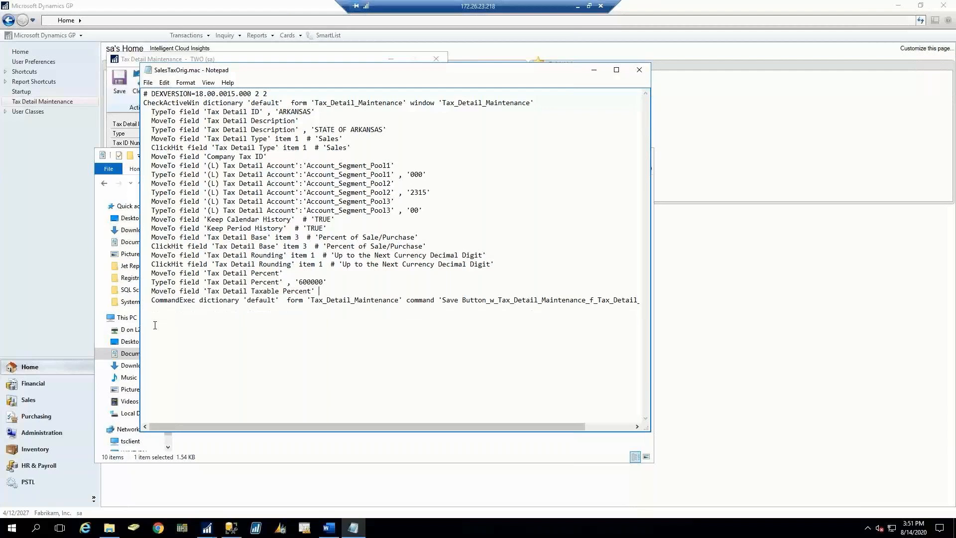
# - Copy all macro commands below the CheckActiveWin line, from the Tax Detail ID entry through the save command, and remove them from the file
pyautogui.click(146, 113)
pyautogui.hotkey('shift', 'Down')
pyautogui.hotkey('shift', 'Down')
pyautogui.hotkey('shift', 'Down')
pyautogui.hotkey('shift', 'Down')
pyautogui.hotkey('shift', 'Down')
pyautogui.hotkey('shift', 'Down')
pyautogui.hotkey('shift', 'Down')
pyautogui.hotkey('shift', 'Down')
pyautogui.hotkey('shift', 'Down')
pyautogui.hotkey('shift', 'Down')
pyautogui.hotkey('shift', 'Down')
pyautogui.hotkey('shift', 'Down')
pyautogui.hotkey('shift', 'Down')
pyautogui.hotkey('shift', 'Down')
pyautogui.hotkey('shift', 'Down')
pyautogui.hotkey('shift', 'Down')
pyautogui.hotkey('shift', 'Down')
pyautogui.hotkey('shift', 'Down')
pyautogui.hotkey('shift', 'Down')
pyautogui.hotkey('shift', 'Down')
pyautogui.hotkey('ctrl', 'c')
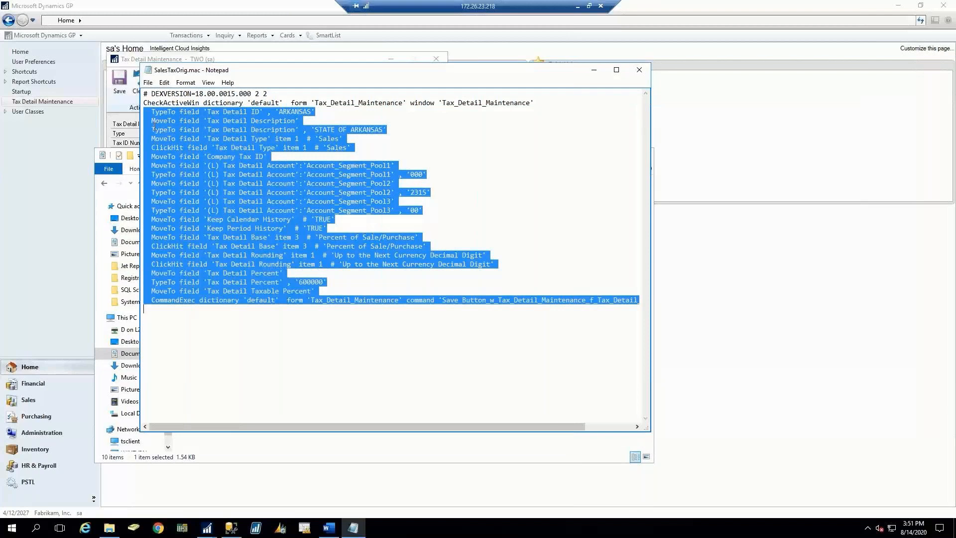
pyautogui.press('Delete')
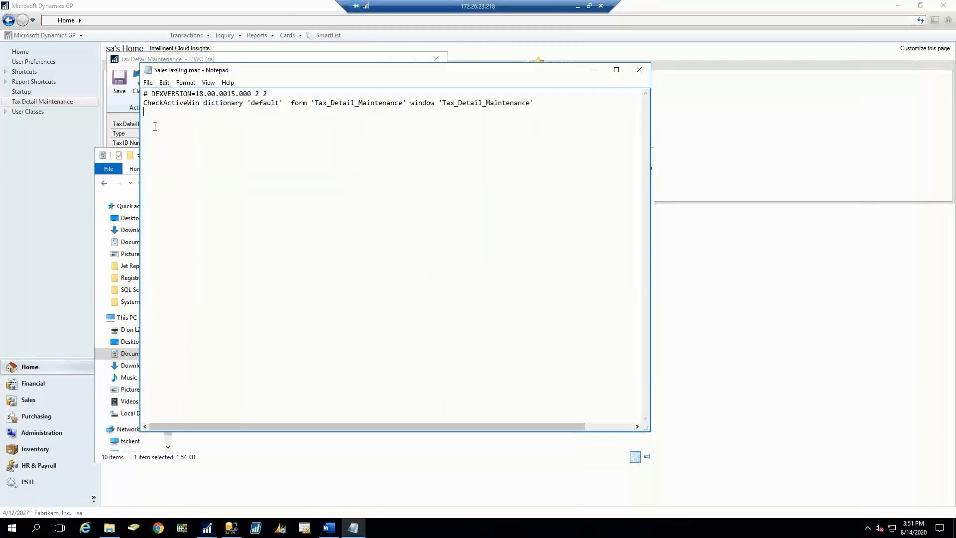
# - Switch to Word, create a blank document, and paste the copied macro commands into it
pyautogui.click(329, 528)
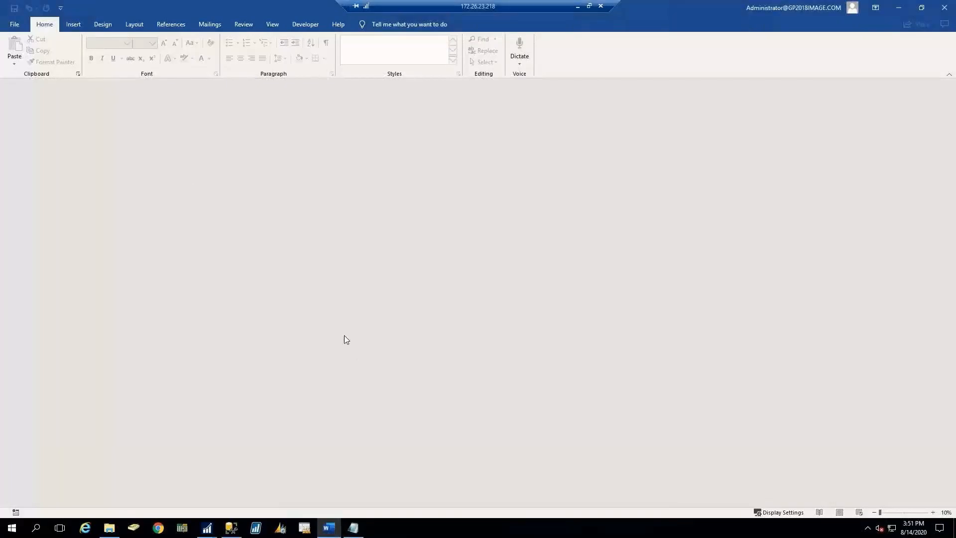
pyautogui.click(18, 24)
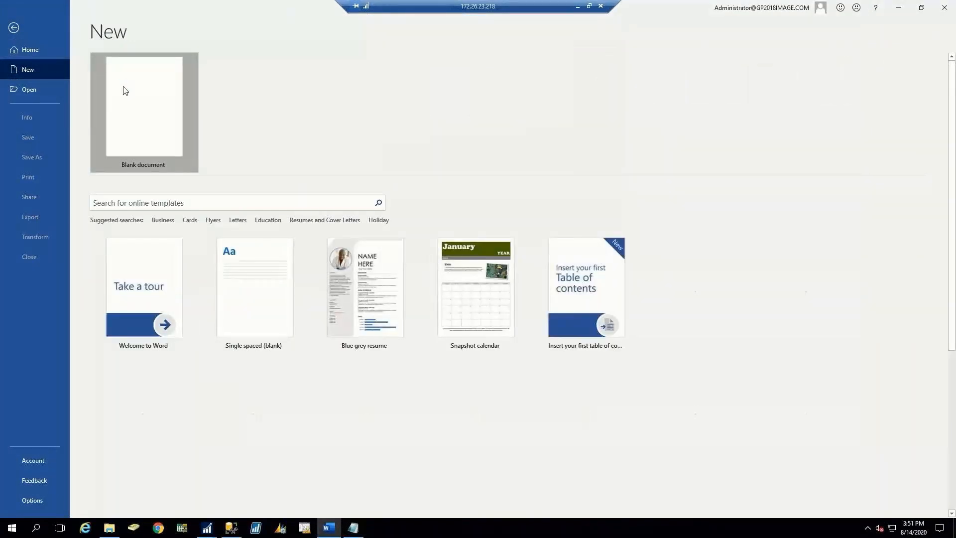
pyautogui.click(125, 91)
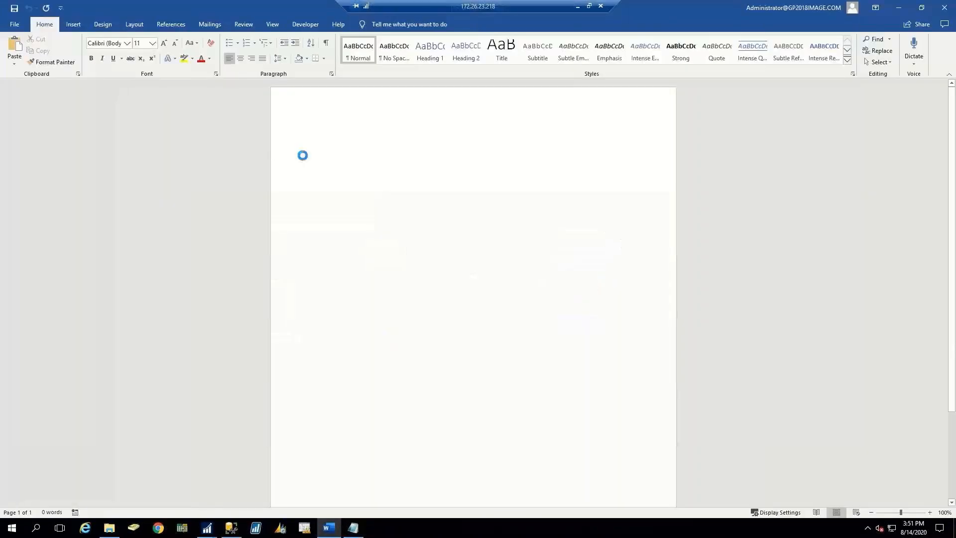
pyautogui.hotkey('ctrl', 'v')
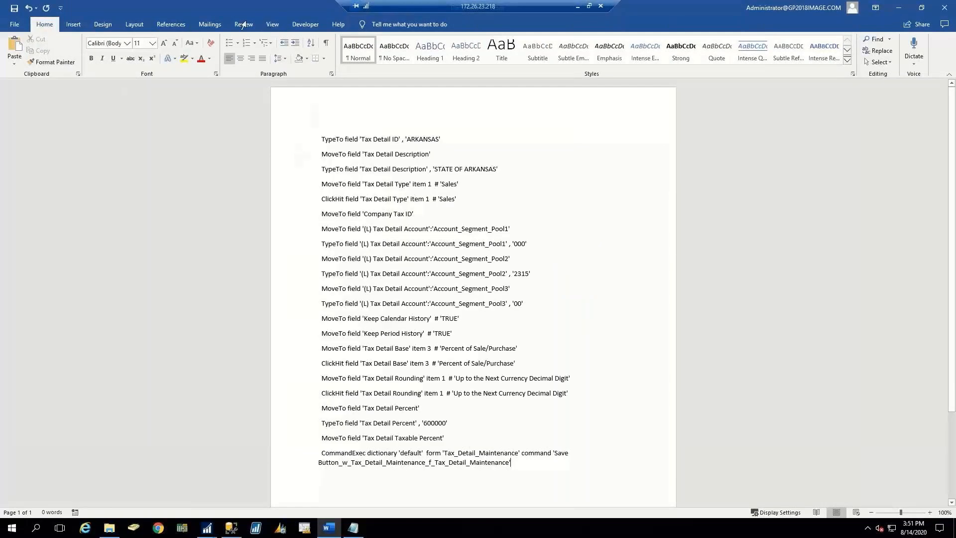
# - Start a Letters mail merge in the document
pyautogui.click(210, 24)
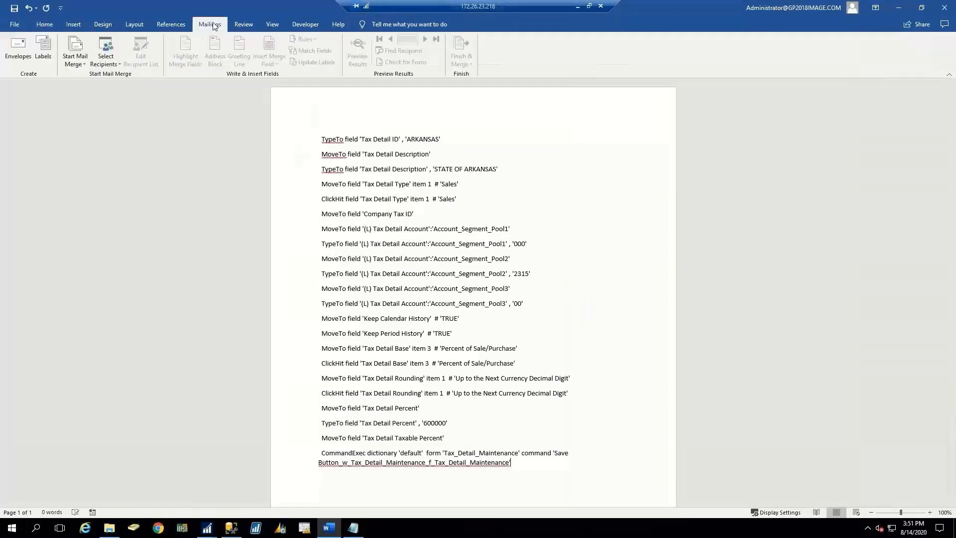
pyautogui.click(85, 63)
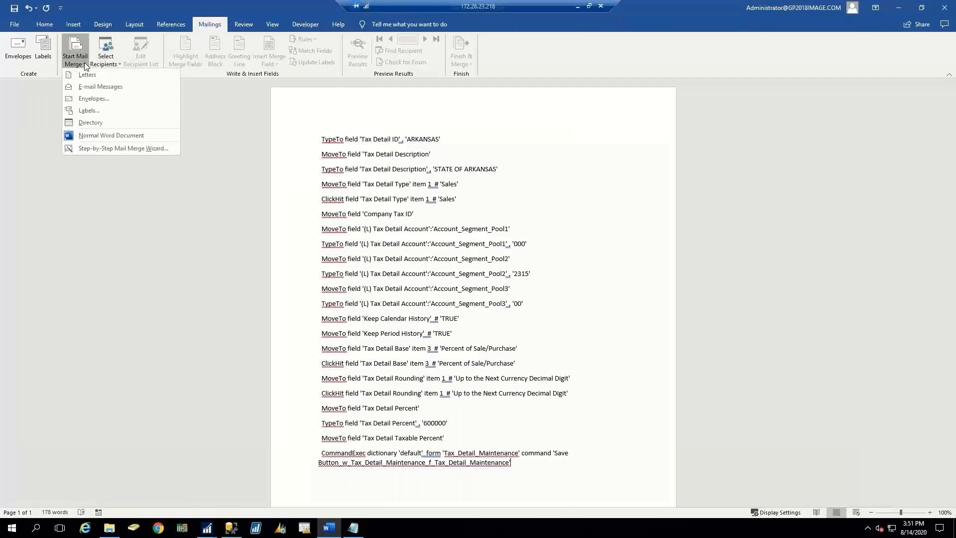
pyautogui.click(87, 75)
# - Use the TaxCodes table of SalesTaxCodes.xlsx from Documents as the existing recipient list for the mail merge
pyautogui.click(107, 65)
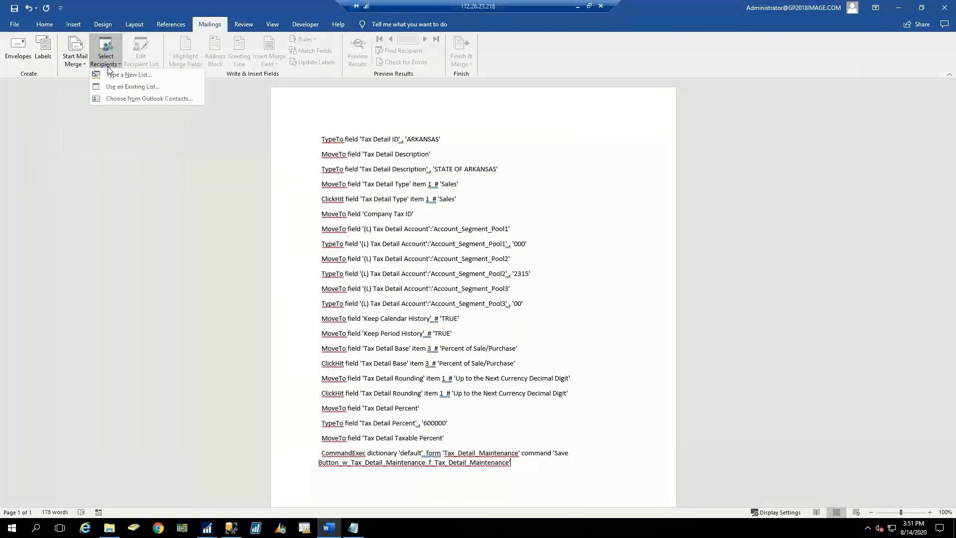
pyautogui.click(114, 86)
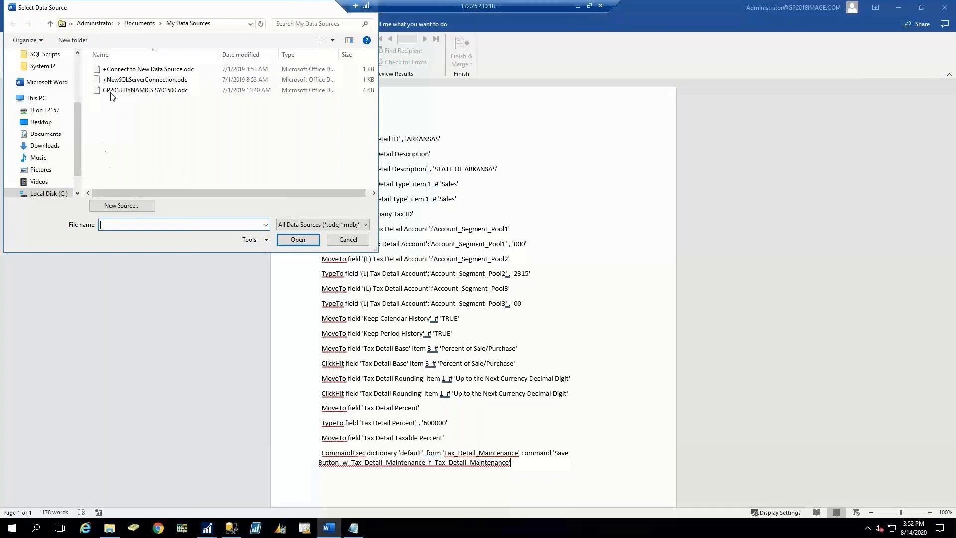
pyautogui.click(134, 23)
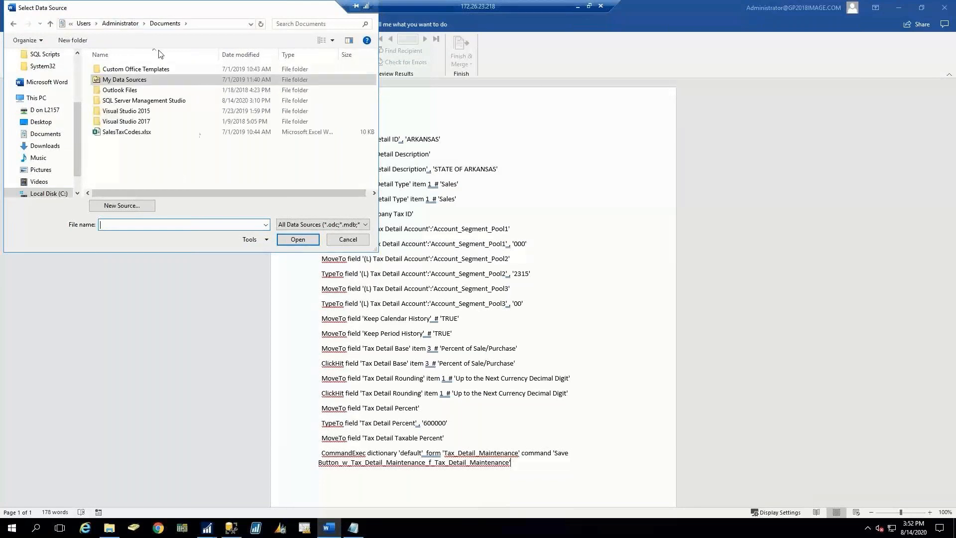
pyautogui.click(127, 132)
pyautogui.click(307, 241)
pyautogui.click(298, 239)
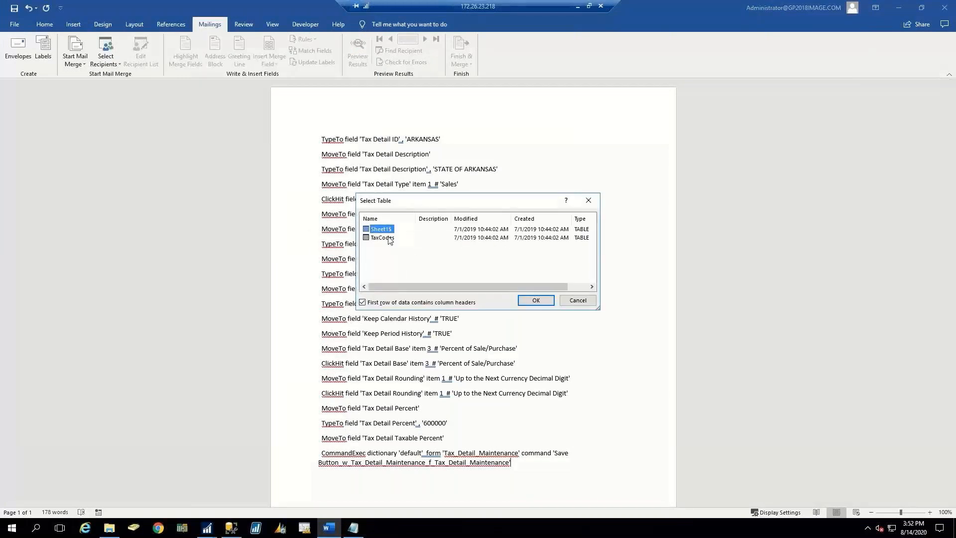
pyautogui.click(387, 238)
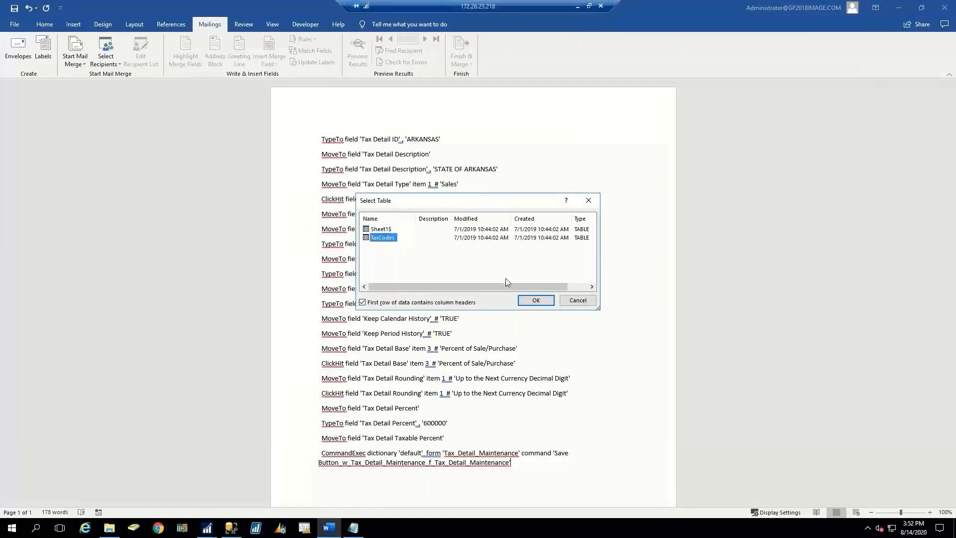
pyautogui.click(534, 301)
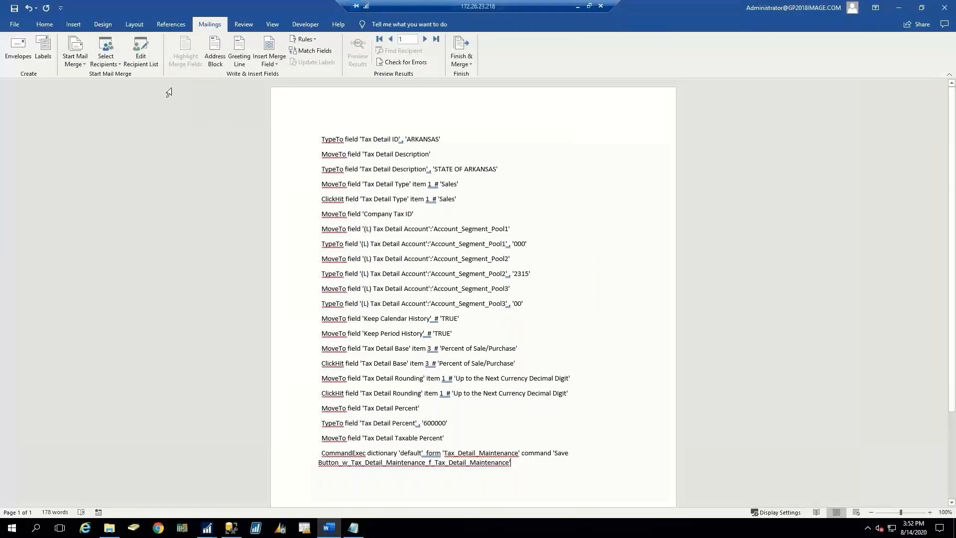
# - Review the mail merge recipient list, including the account segment and Rate columns, and close it
pyautogui.click(141, 61)
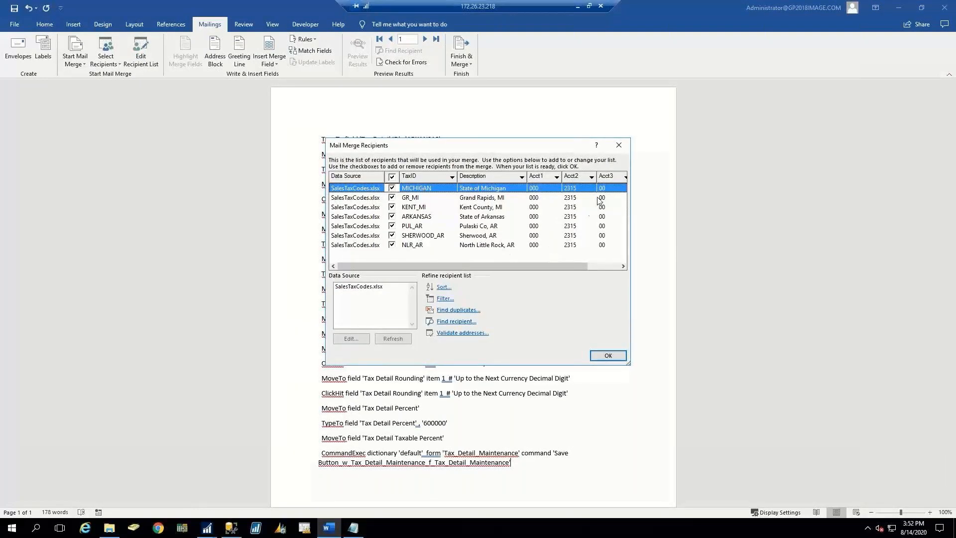
pyautogui.click(608, 266)
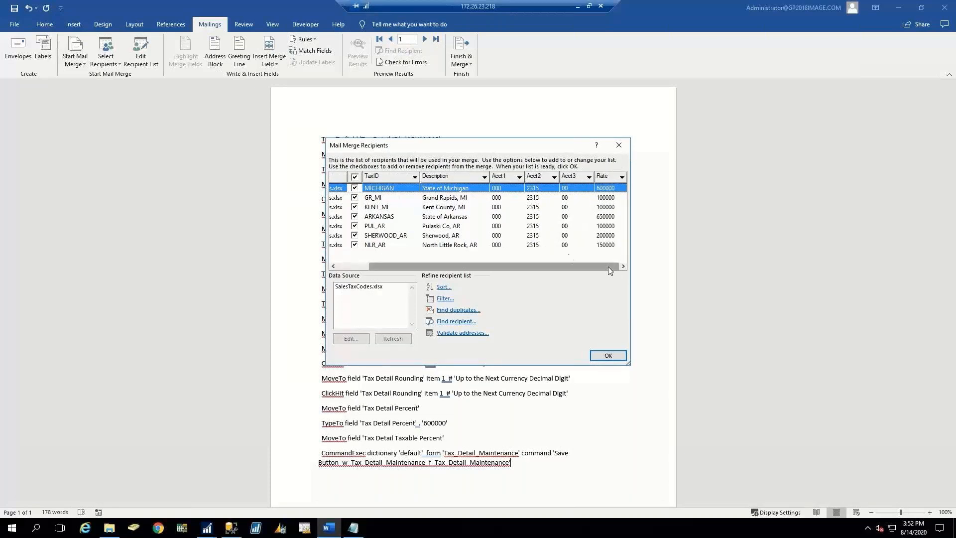
pyautogui.click(604, 356)
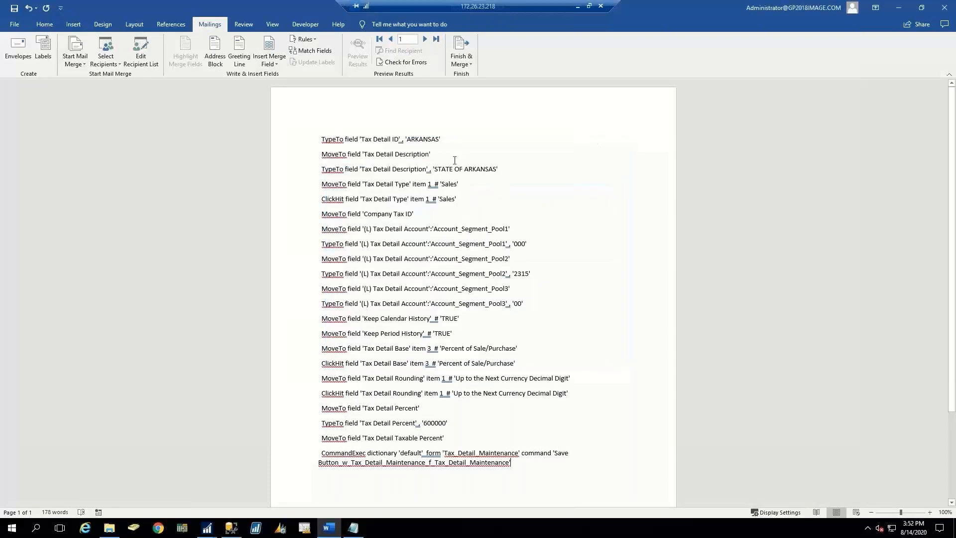
# - Replace the ARKANSAS value in the Tax Detail ID line with the TaxID merge field, keeping the surrounding quotes
pyautogui.click(407, 139)
pyautogui.hotkey('shift', 'Right')
pyautogui.hotkey('shift', 'Right')
pyautogui.hotkey('shift', 'Right')
pyautogui.hotkey('shift', 'Right')
pyautogui.hotkey('shift', 'Right')
pyautogui.hotkey('shift', 'Right')
pyautogui.hotkey('shift', 'Right')
pyautogui.hotkey('shift', 'Right')
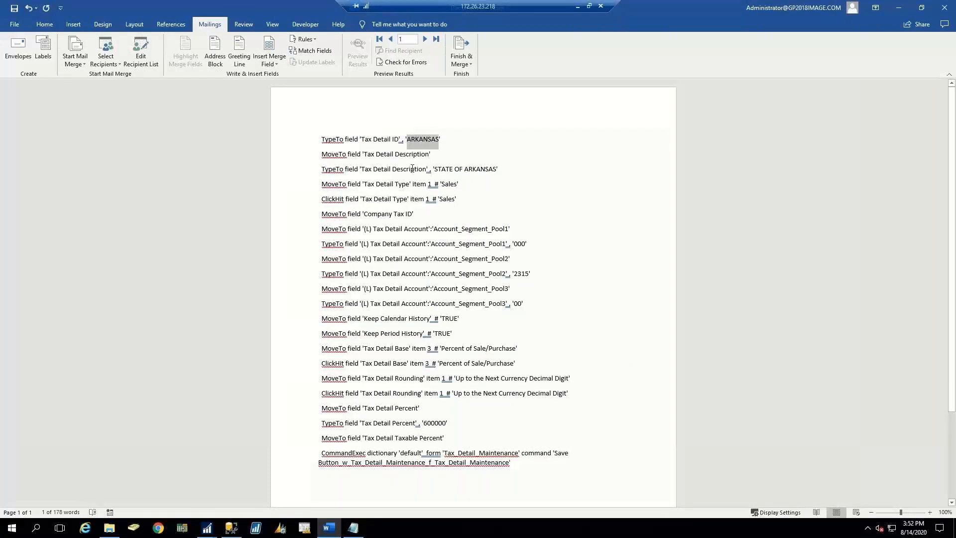
pyautogui.click(275, 65)
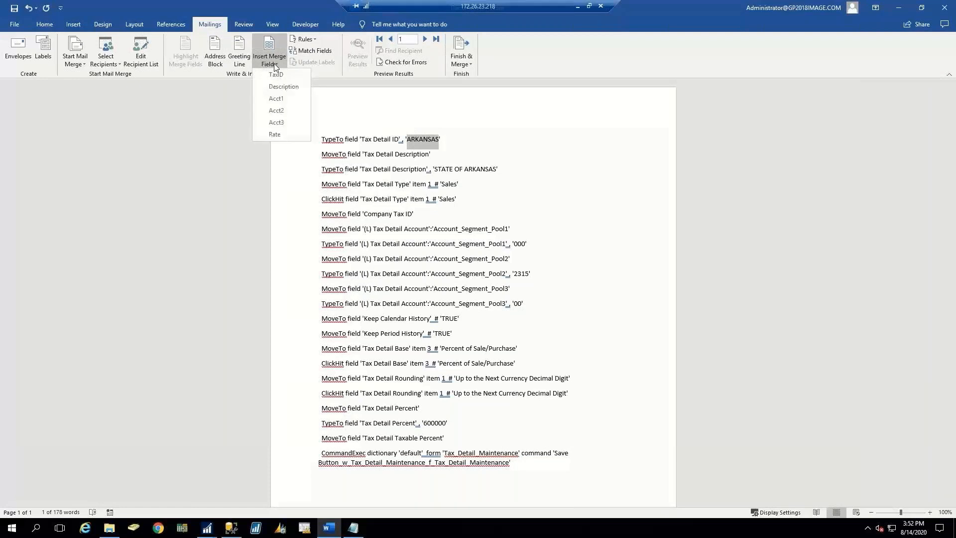
pyautogui.click(275, 75)
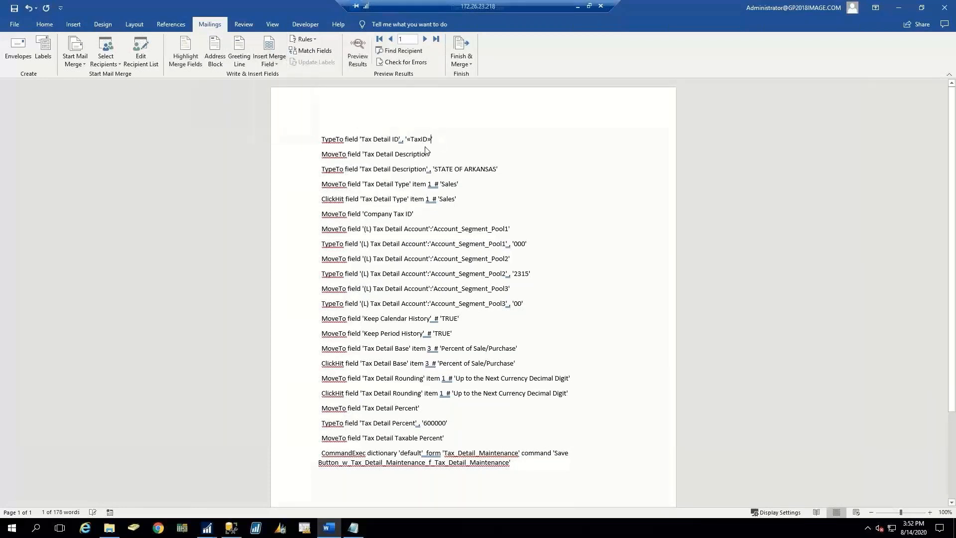
# - Replace STATE OF ARKANSAS in the Tax Detail Description line with the Description merge field, keeping the quotes
pyautogui.hotkey('shift', 'Right')
pyautogui.hotkey('shift', 'Right')
pyautogui.hotkey('shift', 'Right')
pyautogui.hotkey('shift', 'Right')
pyautogui.hotkey('shift', 'Right')
pyautogui.hotkey('shift', 'Right')
pyautogui.hotkey('shift', 'Right')
pyautogui.hotkey('shift', 'Right')
pyautogui.hotkey('shift', 'Right')
pyautogui.hotkey('shift', 'Right')
pyautogui.hotkey('shift', 'Right')
pyautogui.hotkey('shift', 'Right')
pyautogui.hotkey('shift', 'Right')
pyautogui.hotkey('shift', 'Right')
pyautogui.hotkey('shift', 'Right')
pyautogui.hotkey('shift', 'Right')
pyautogui.hotkey('shift', 'Right')
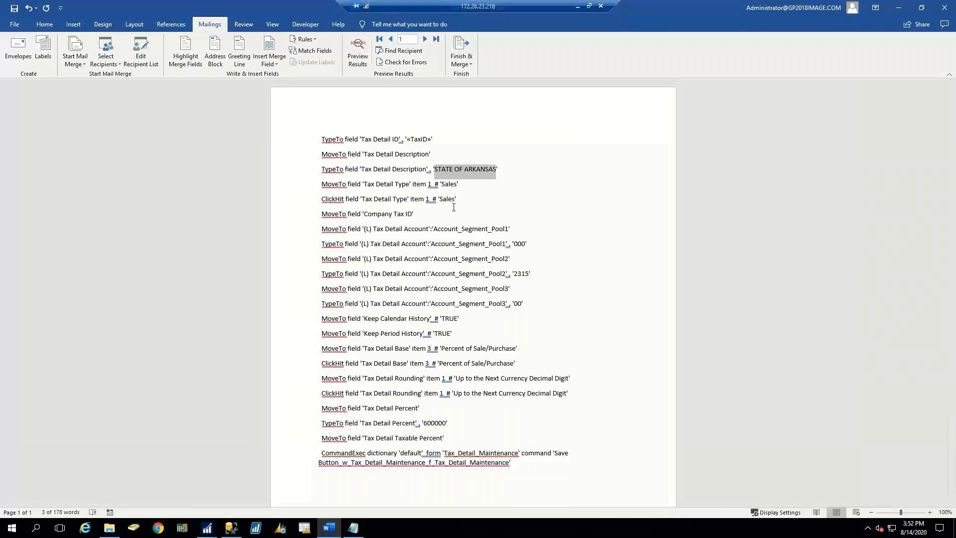
pyautogui.click(272, 63)
pyautogui.click(277, 87)
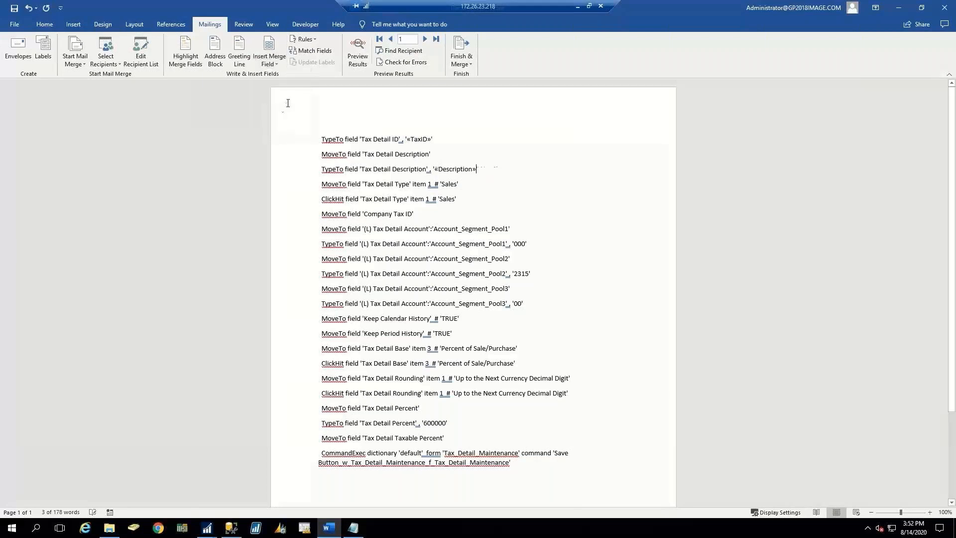
# - Replace the quoted value in the Account_Segment_Pool1 TypeTo line with the Acct1 merge field
pyautogui.hotkey('shift', 'Right')
pyautogui.hotkey('shift', 'Right')
pyautogui.hotkey('shift', 'Right')
pyautogui.click(274, 64)
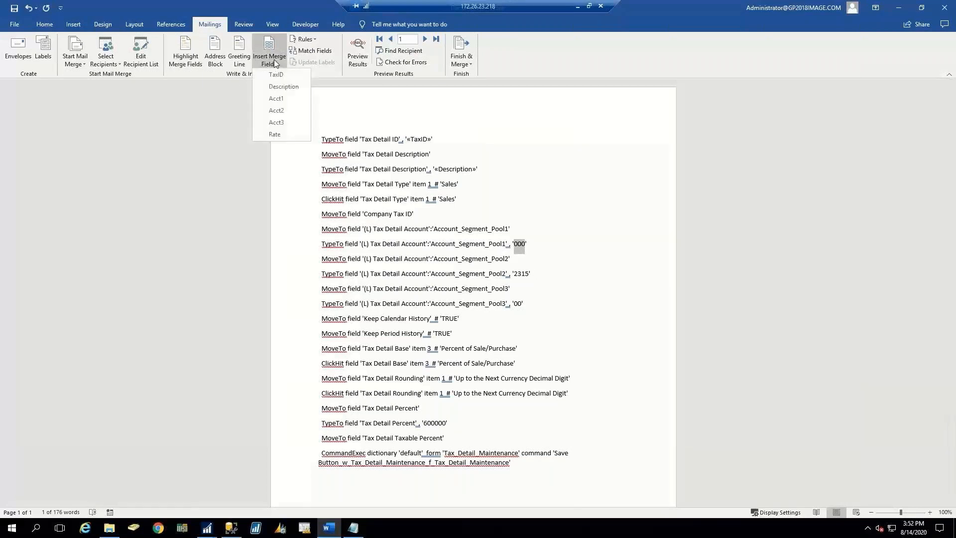
pyautogui.click(277, 98)
# - Replace the quoted value in the Account_Segment_Pool2 TypeTo line with the Acct2 merge field
pyautogui.click(518, 273)
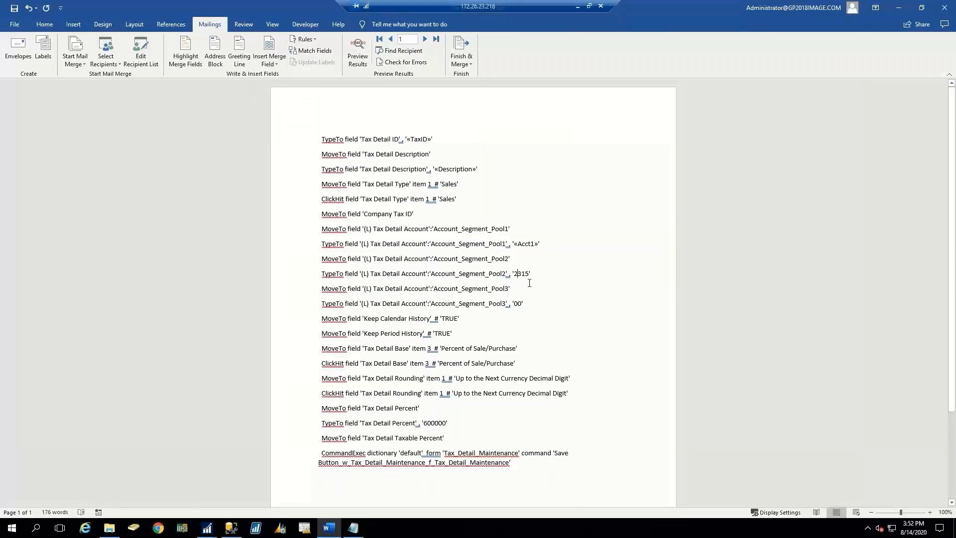
pyautogui.press('Left')
pyautogui.moveTo(529, 282); pyautogui.dragTo(530, 286)
pyautogui.click(275, 65)
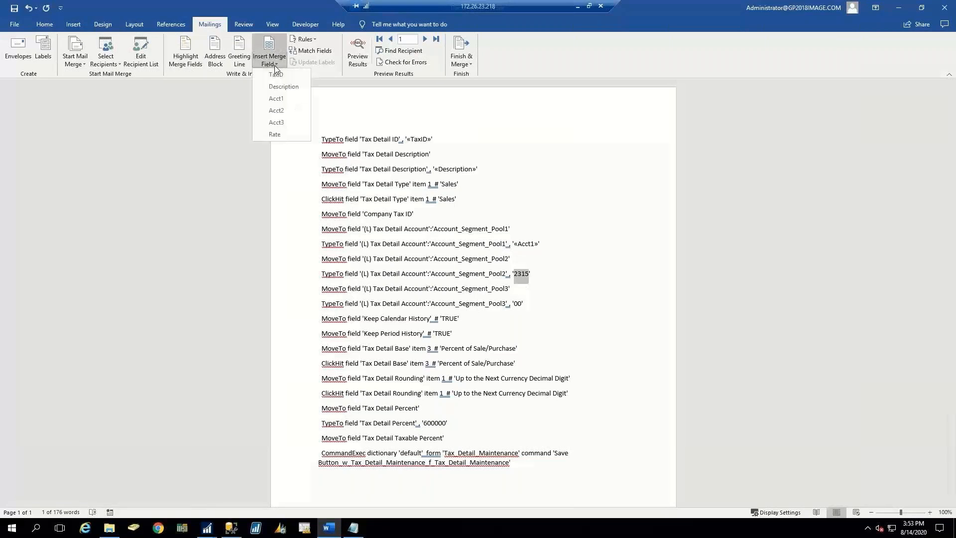
pyautogui.click(276, 111)
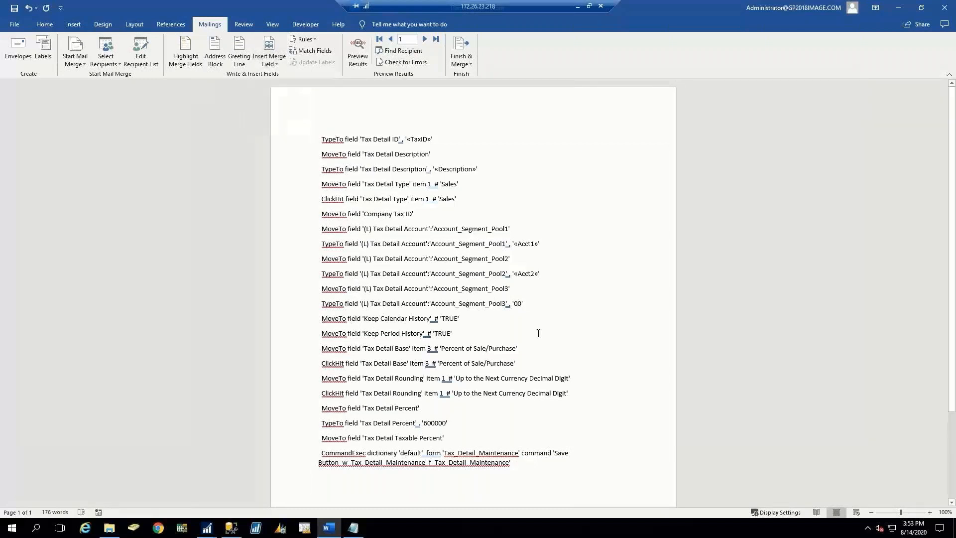
# - Replace the quoted value in the Account_Segment_Pool3 TypeTo line with the Acct3 merge field
pyautogui.hotkey('shift', 'Right')
pyautogui.hotkey('shift', 'Right')
pyautogui.click(260, 60)
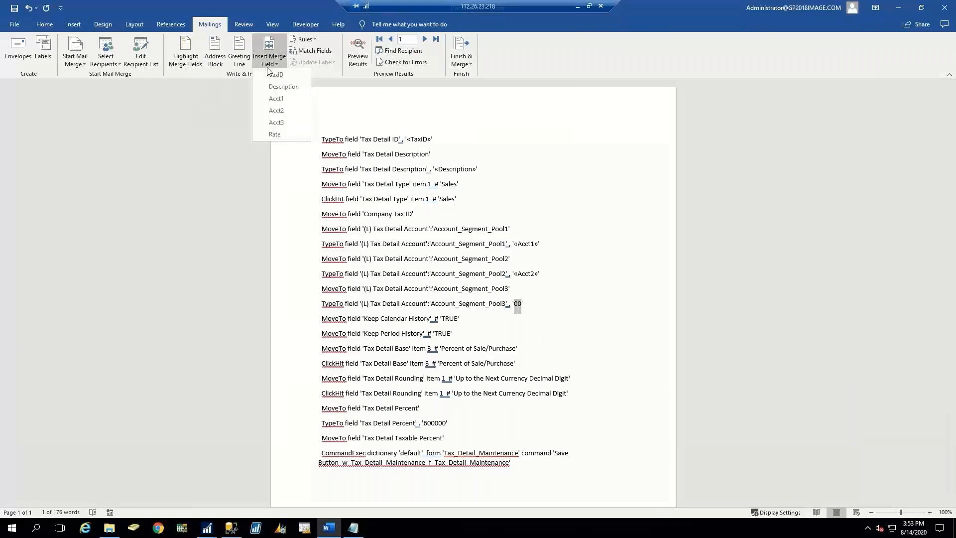
pyautogui.click(272, 124)
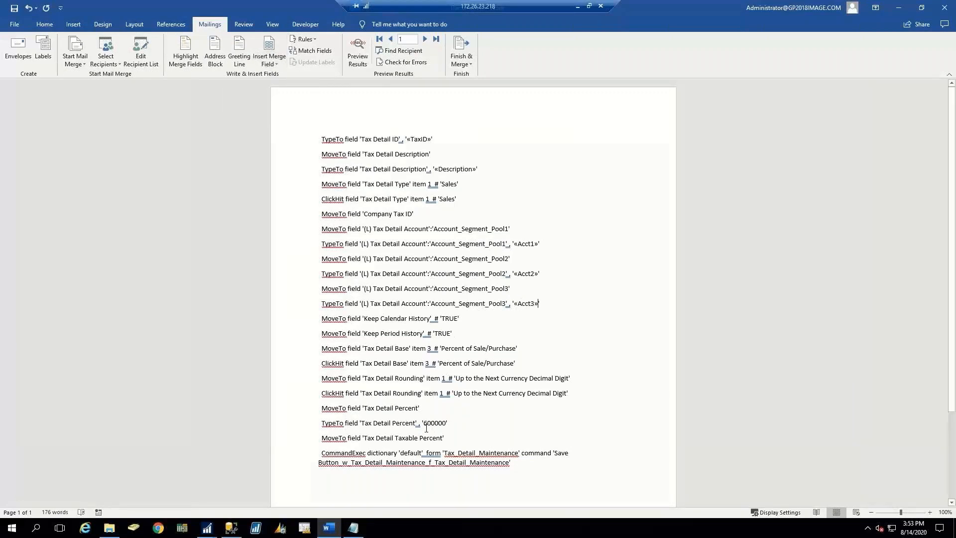
# - Replace the quoted value in the Tax Detail Percent TypeTo line with the Rate merge field
pyautogui.hotkey('shift', 'Right')
pyautogui.hotkey('shift', 'Right')
pyautogui.hotkey('shift', 'Right')
pyautogui.hotkey('shift', 'Right')
pyautogui.hotkey('shift', 'Right')
pyautogui.hotkey('shift', 'Right')
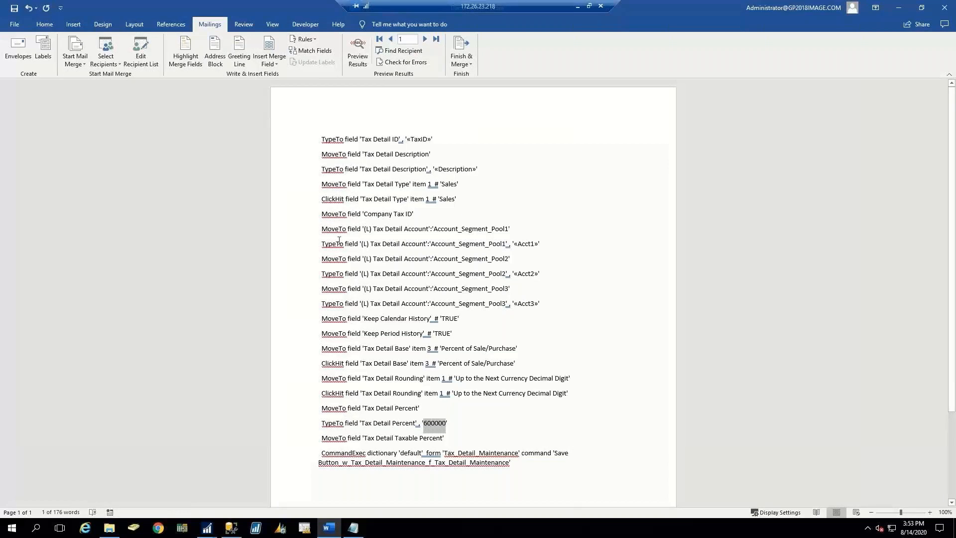
pyautogui.click(269, 59)
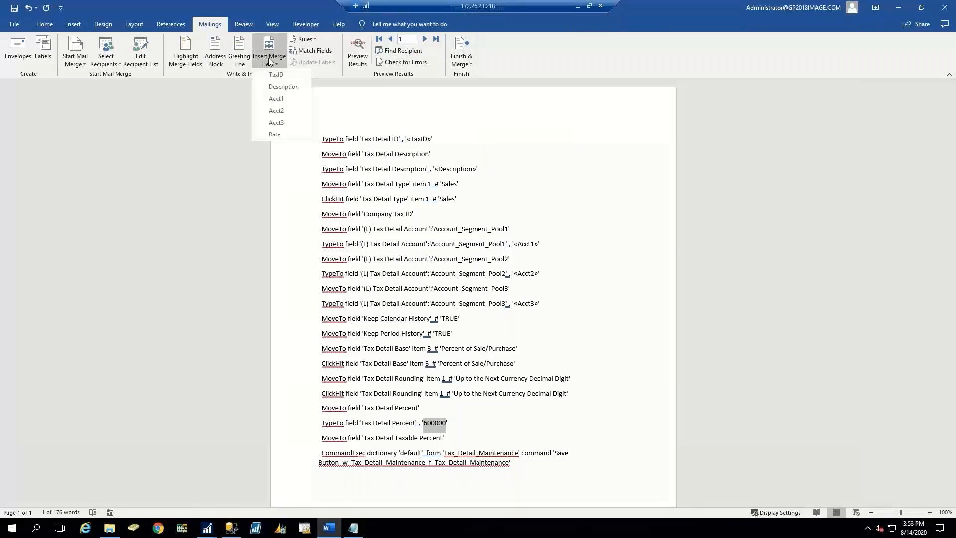
pyautogui.click(275, 134)
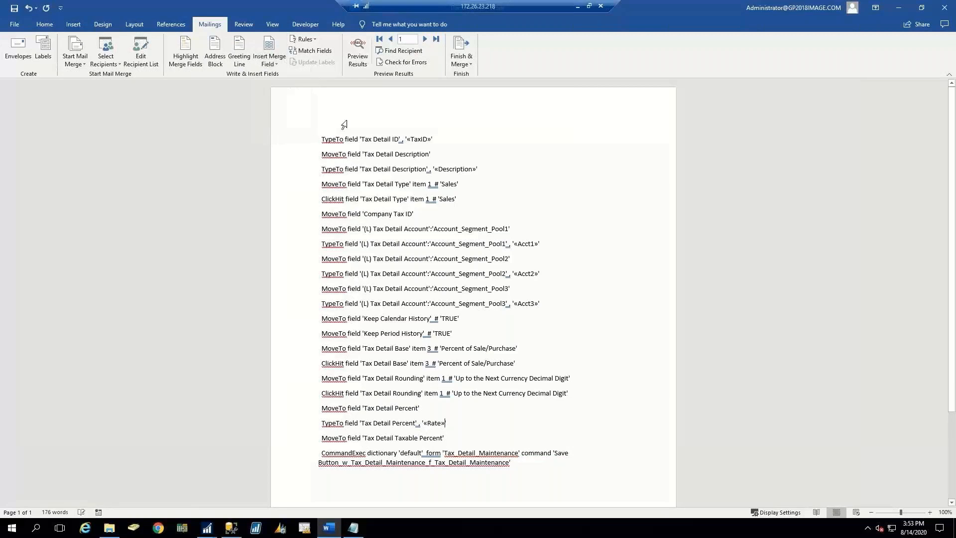
# - Finish the merge by generating individual documents for all records in a new document
pyautogui.click(460, 65)
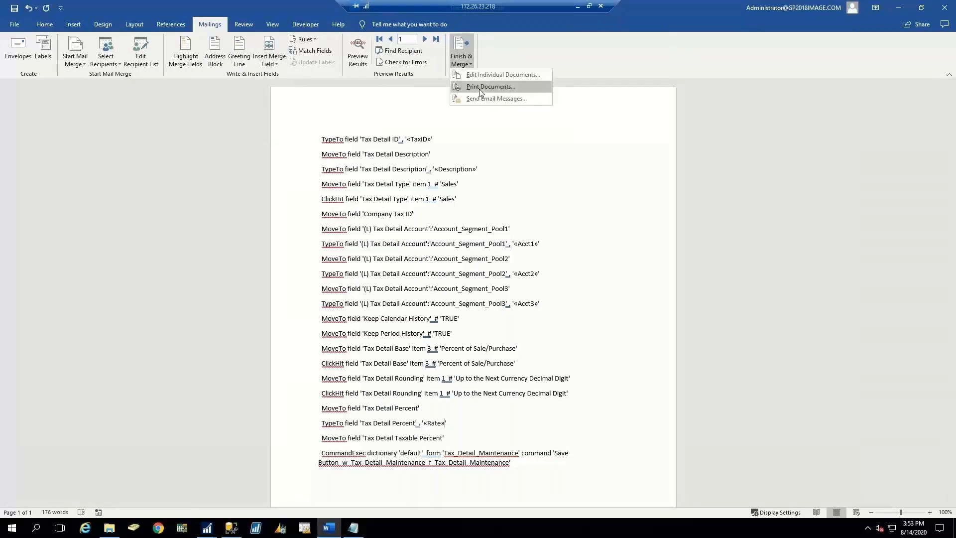
pyautogui.click(472, 74)
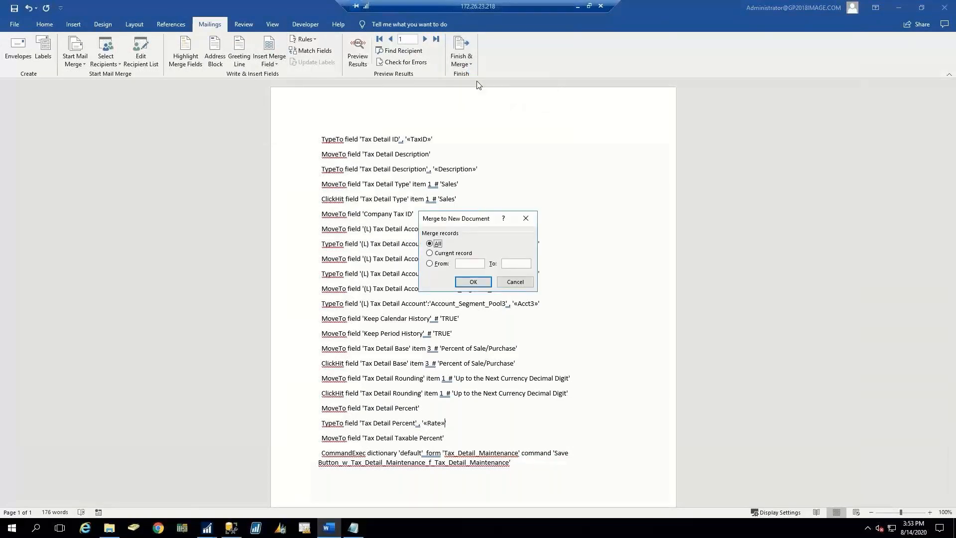
pyautogui.click(473, 282)
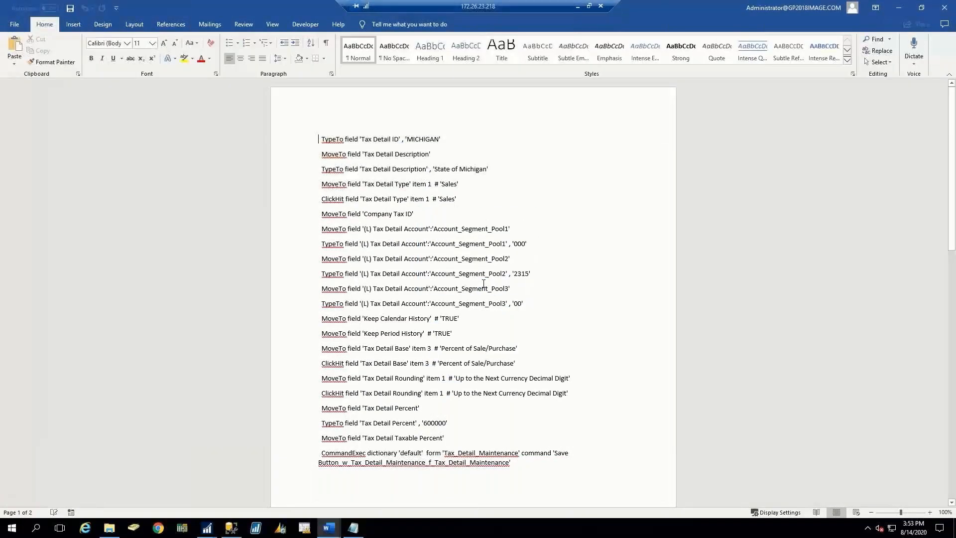
# - Copy all the merged macro commands and paste them below the CheckActiveWin line of SalesTaxOrig.mac in Notepad
pyautogui.scroll(-3, 441, 255)
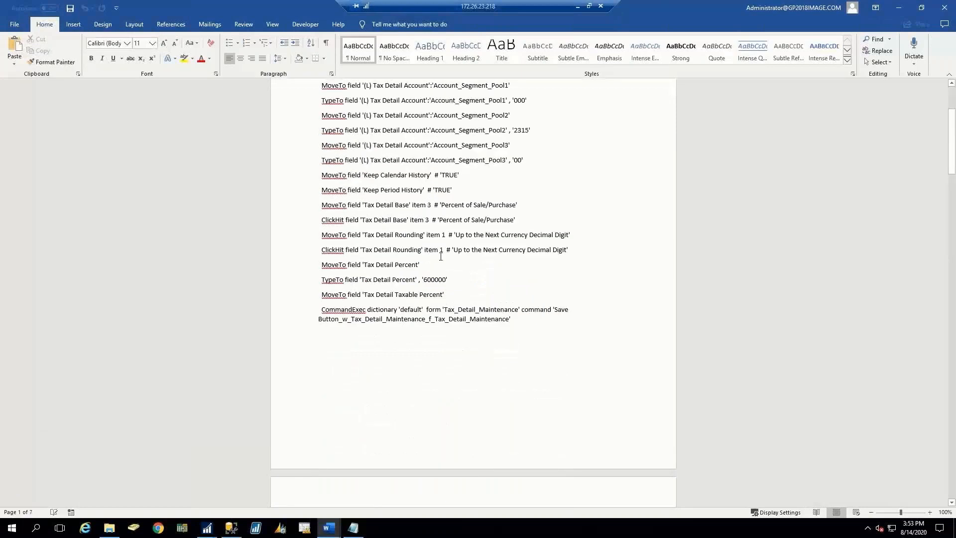
pyautogui.scroll(-9, 440, 255)
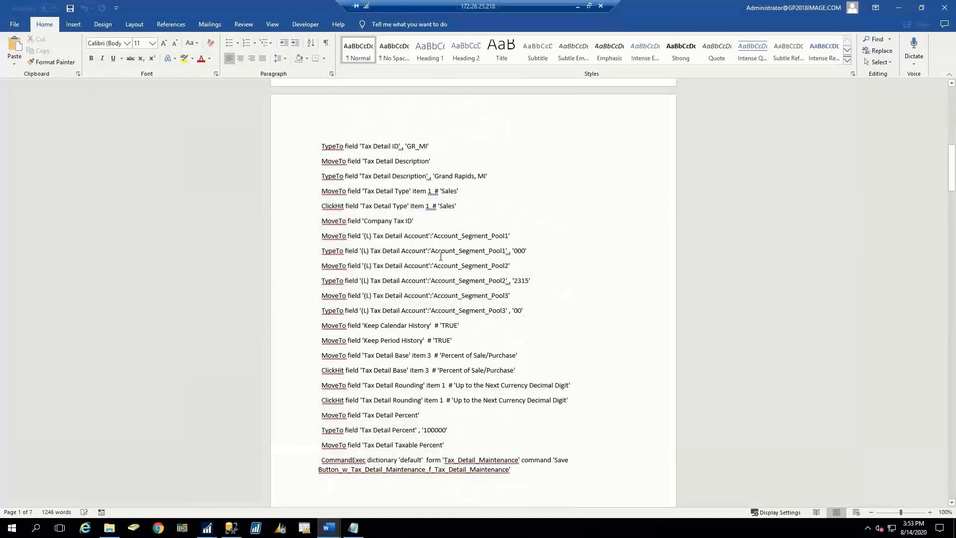
pyautogui.scroll(-6, 440, 256)
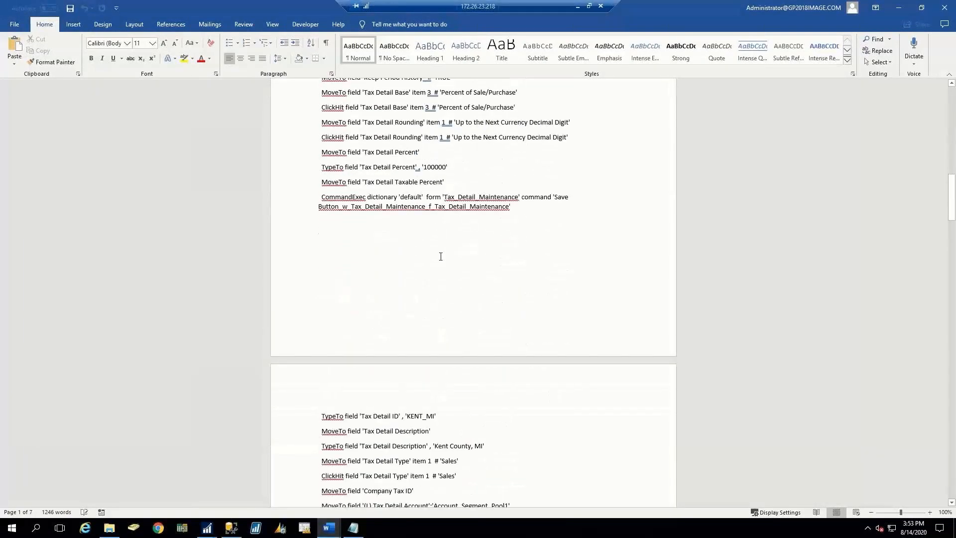
pyautogui.scroll(-9, 441, 257)
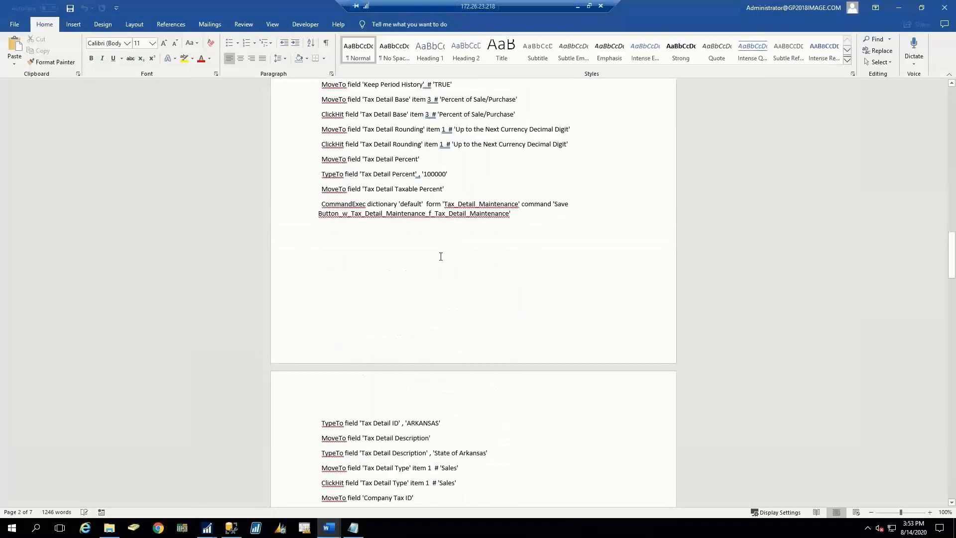
pyautogui.scroll(-6, 441, 257)
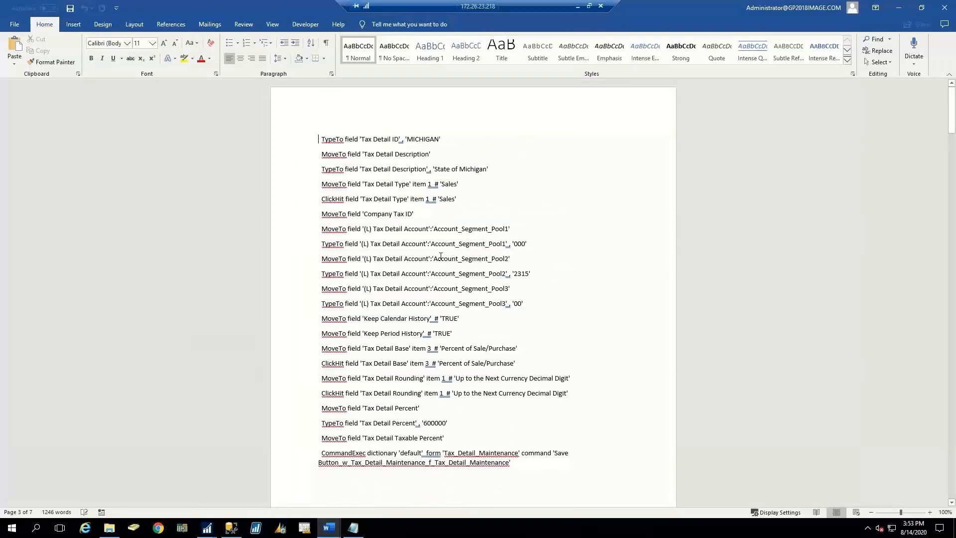
pyautogui.hotkey('ctrl', 'shift', 'End')
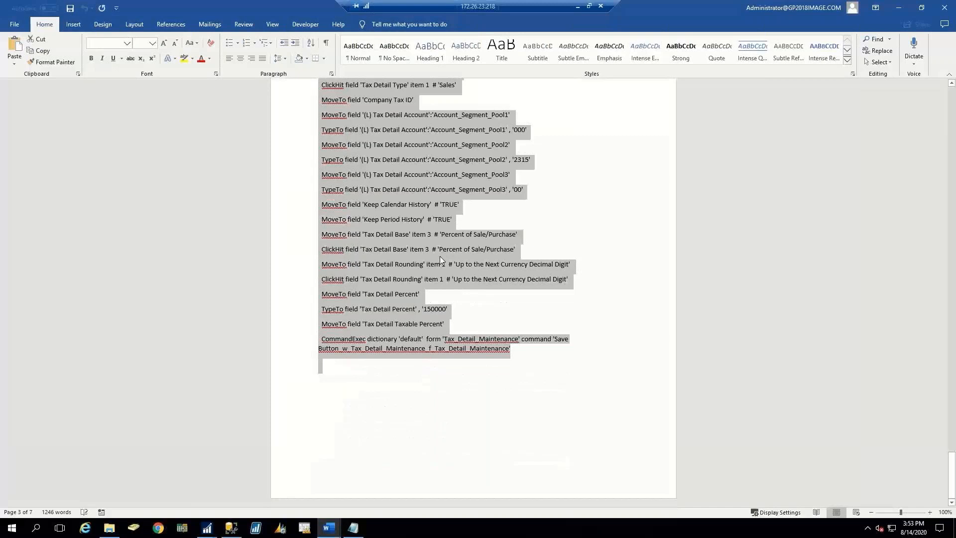
pyautogui.click(898, 12)
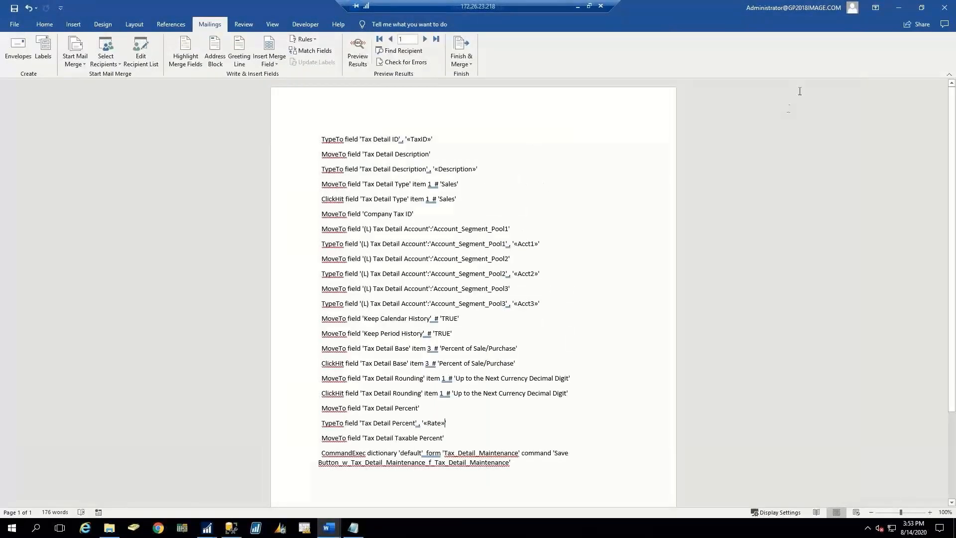
pyautogui.click(899, 8)
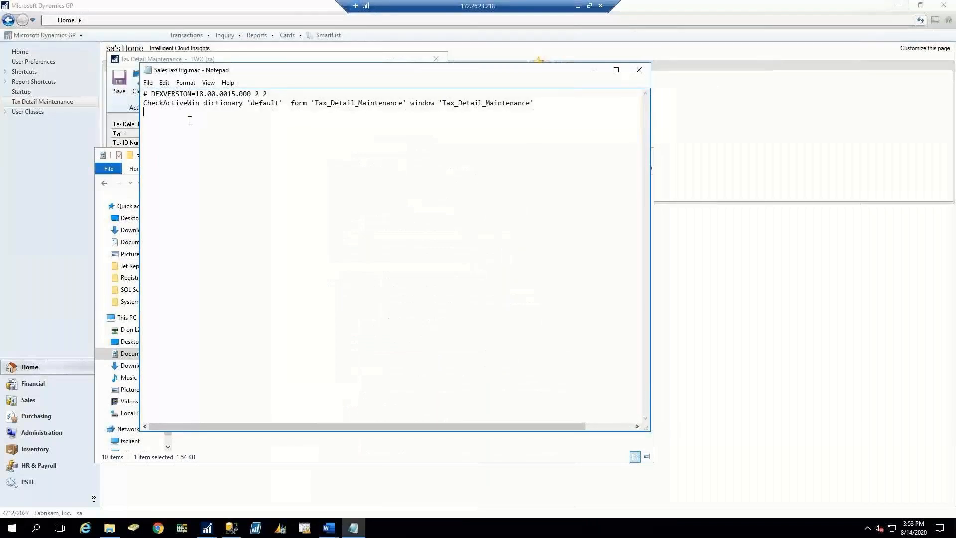
pyautogui.hotkey('ctrl', 'v')
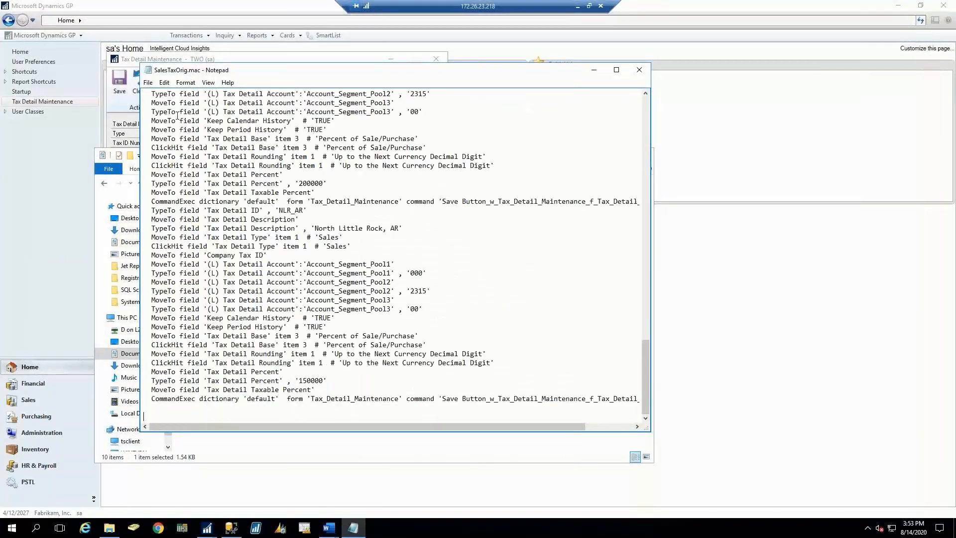
pyautogui.hotkey('ctrl', 'Home')
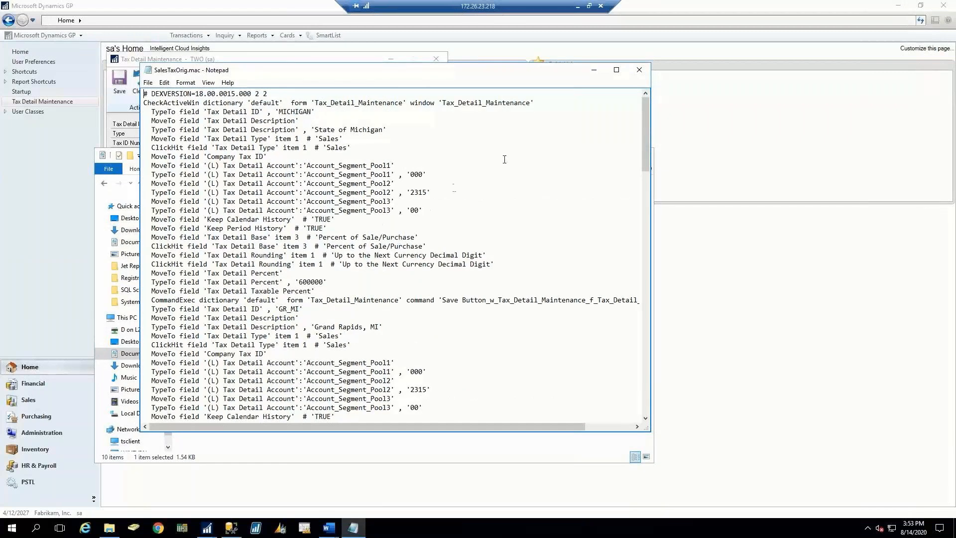
# - Close SalesTaxOrig.mac with its changes saved, and close the Documents folder window
pyautogui.click(639, 70)
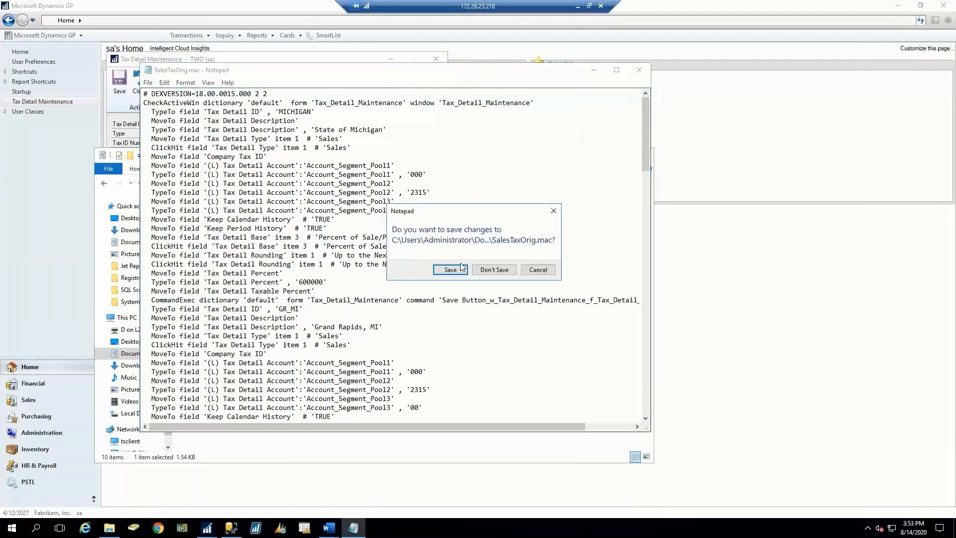
pyautogui.click(451, 270)
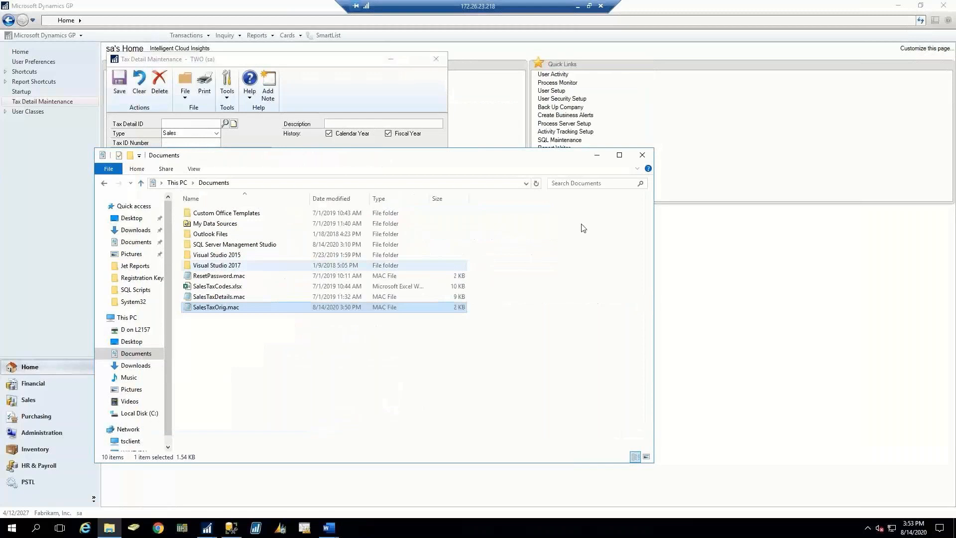
pyautogui.click(642, 157)
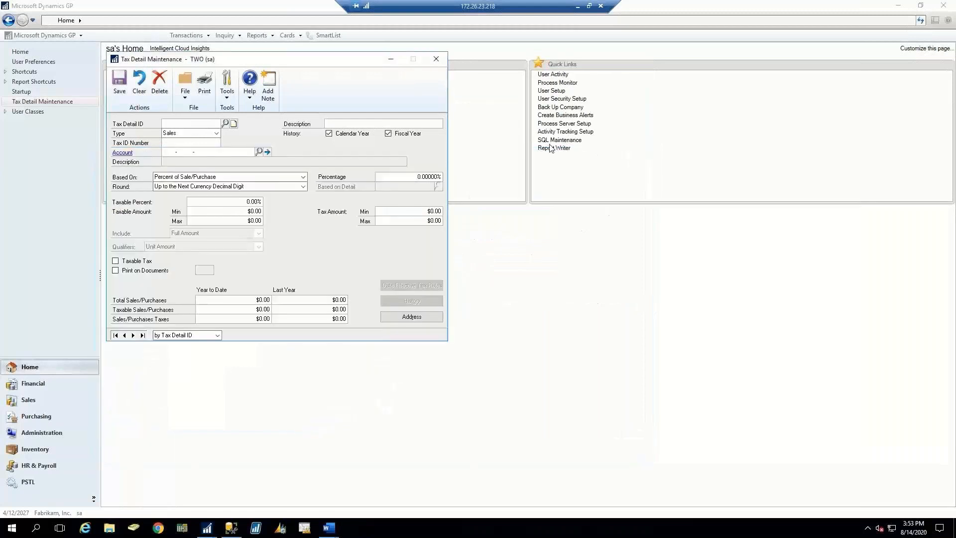
# - Play the SalesTaxOrig.mac macro from the Tax Detail Maintenance window and dismiss the messages it raises
pyautogui.click(227, 97)
pyautogui.moveTo(246, 131)
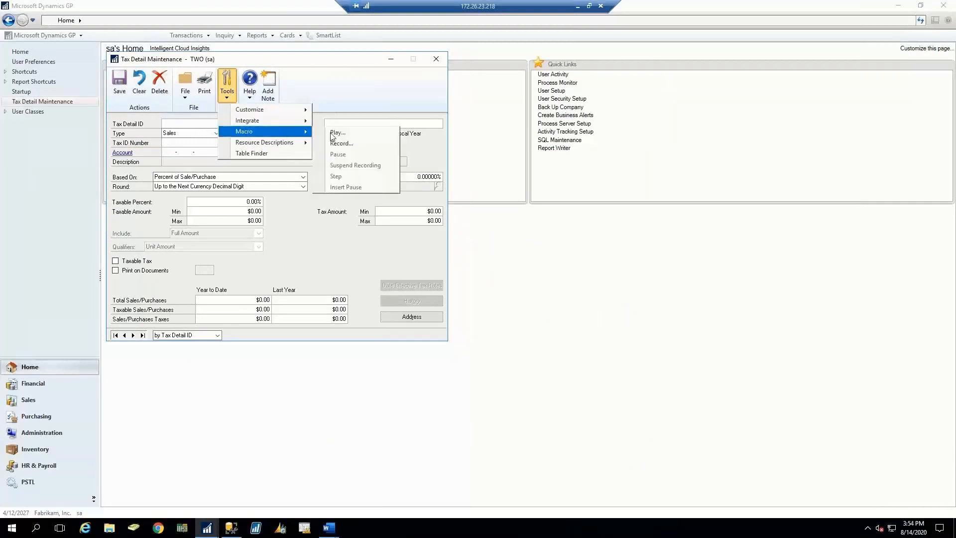
pyautogui.click(348, 133)
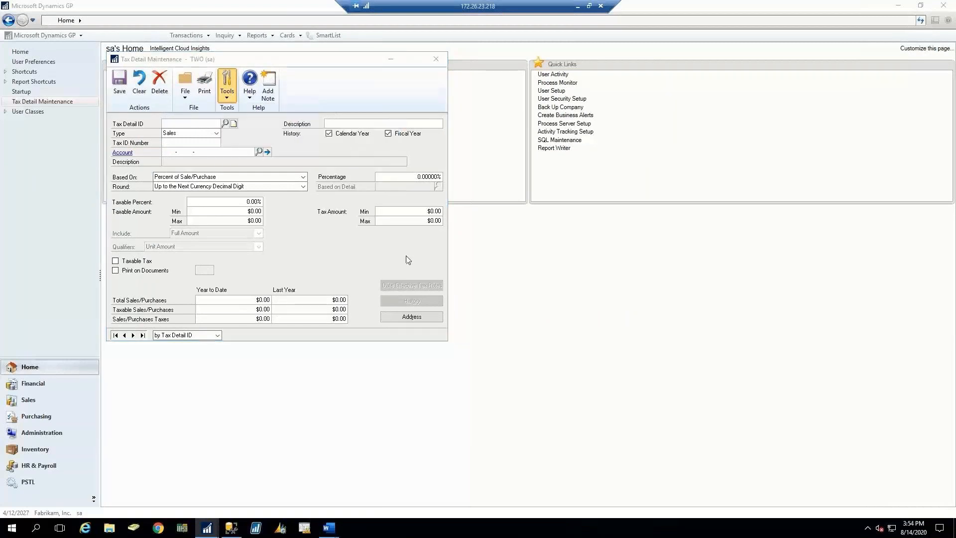
pyautogui.click(232, 219)
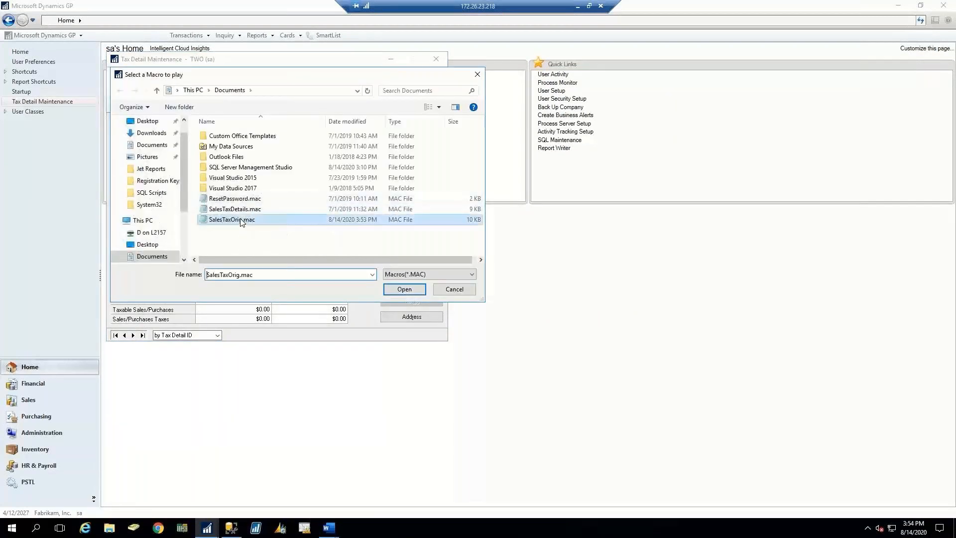
pyautogui.click(405, 289)
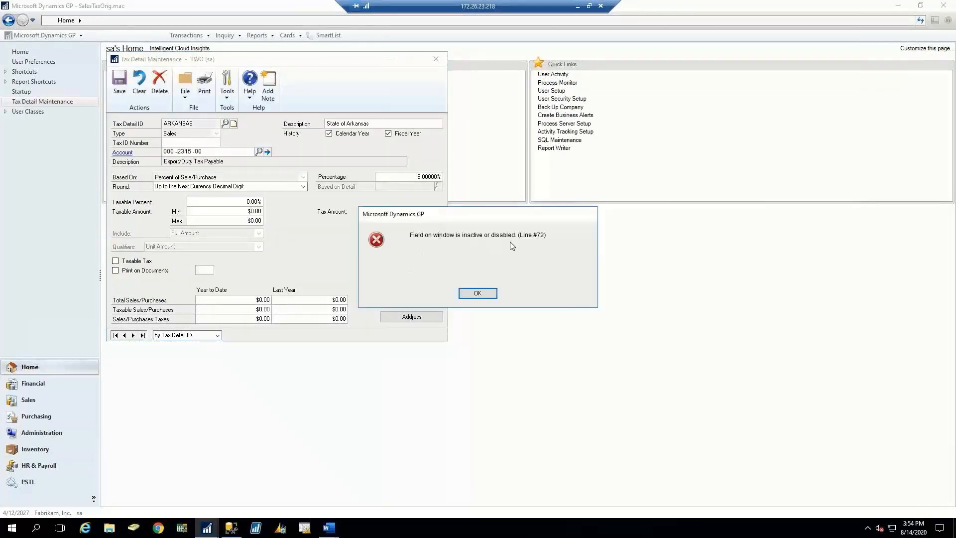
pyautogui.click(484, 295)
pyautogui.click(478, 294)
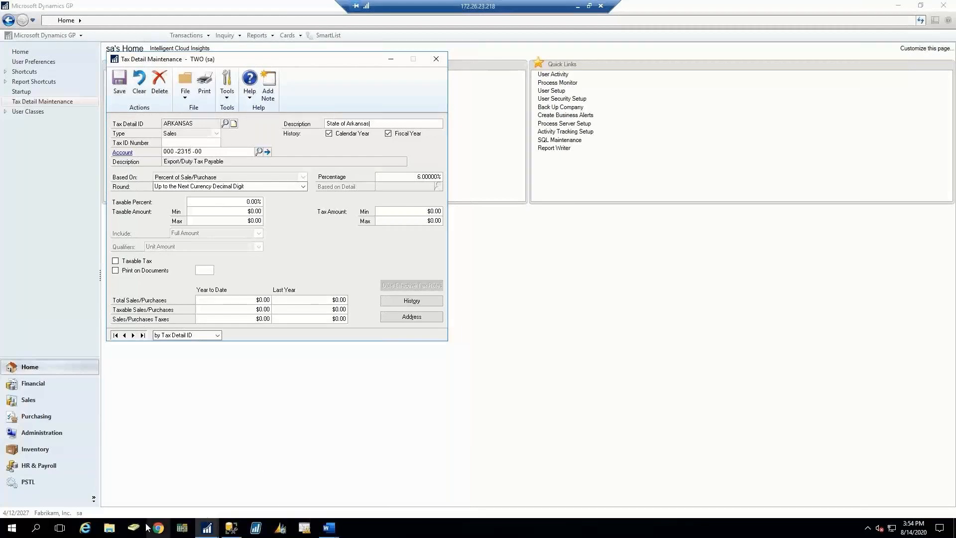
# - Open SalesTaxOrig.mac from the Documents folder and search it for ARKANSAS
pyautogui.click(111, 528)
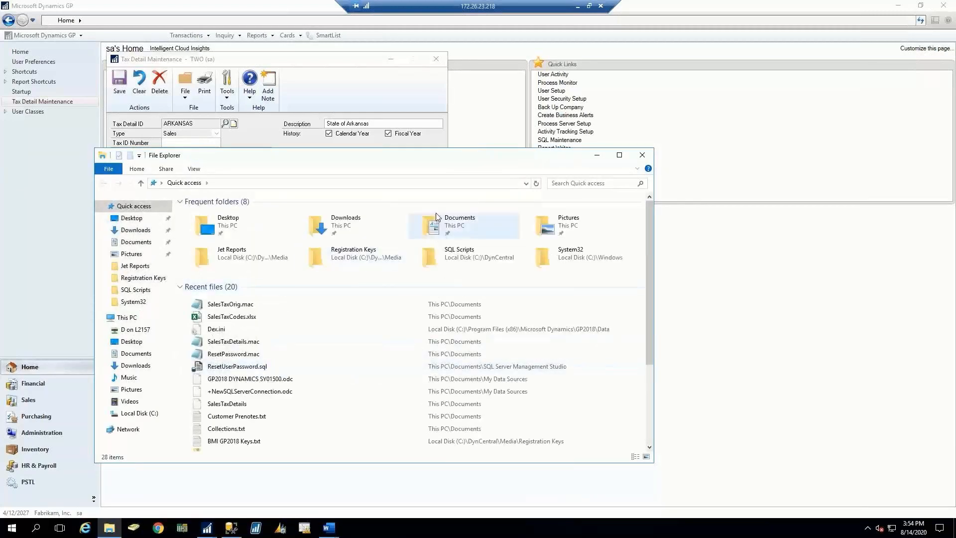
pyautogui.doubleClick(436, 217)
pyautogui.doubleClick(229, 308)
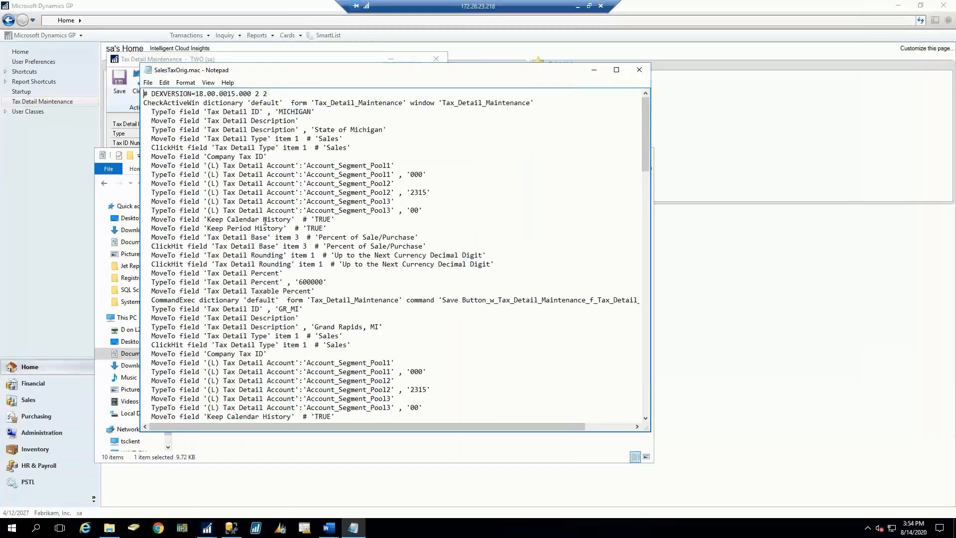
pyautogui.hotkey('ctrl', 'f')
pyautogui.write('ARKANSAS')
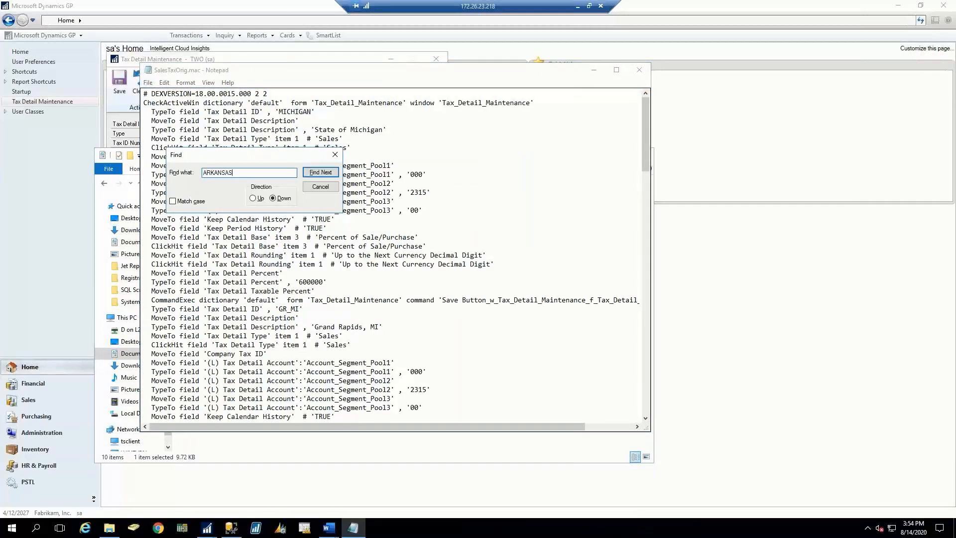
pyautogui.press('Return')
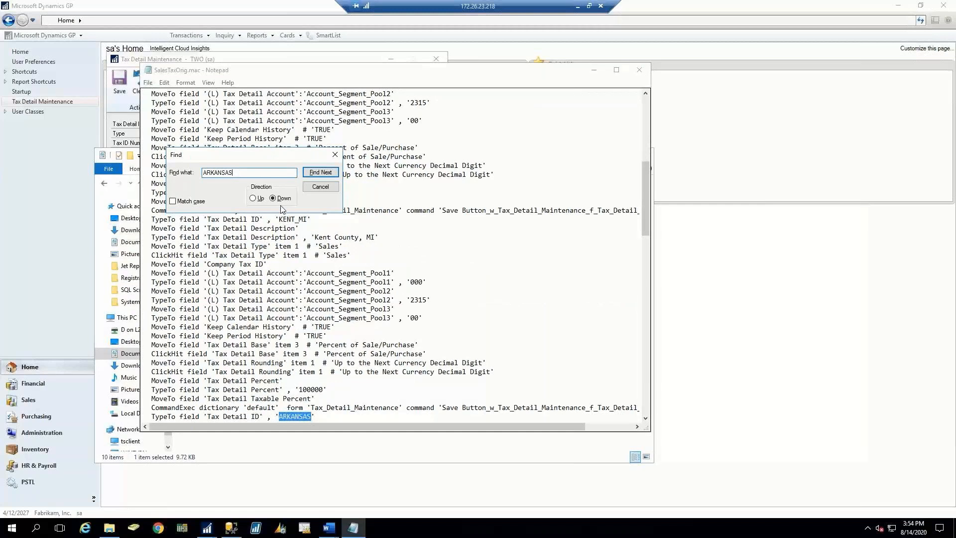
pyautogui.click(320, 187)
# - Delete all commands between the CheckActiveWin line and the PUL_AR tax detail ID line, and close SalesTaxOrig.mac with its changes saved
pyautogui.scroll(1, 335, 300)
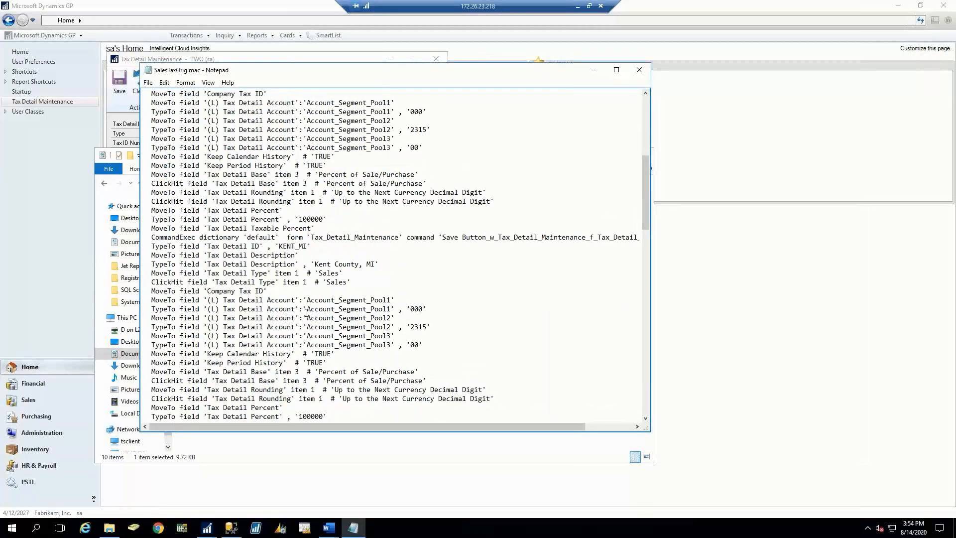
pyautogui.scroll(-8, 307, 312)
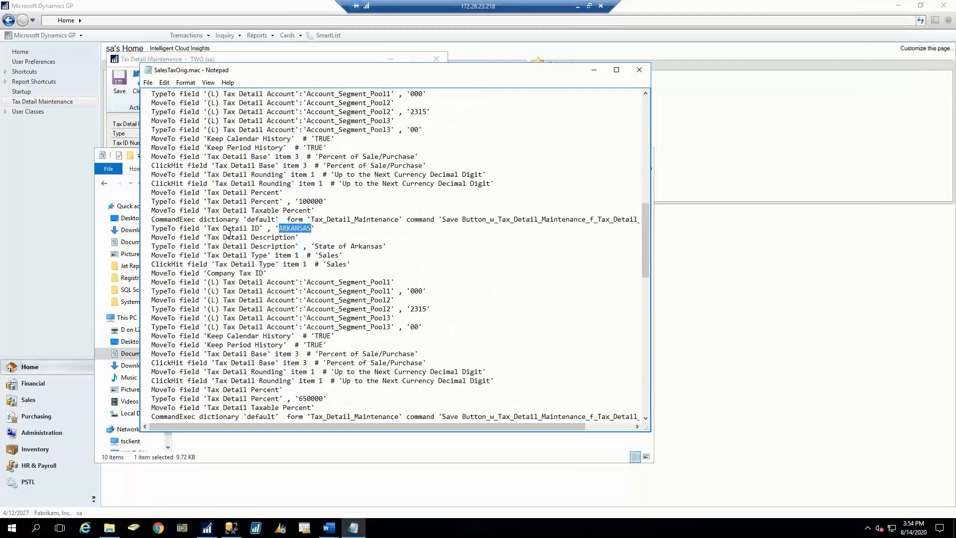
pyautogui.click(148, 227)
pyautogui.scroll(-3, 165, 271)
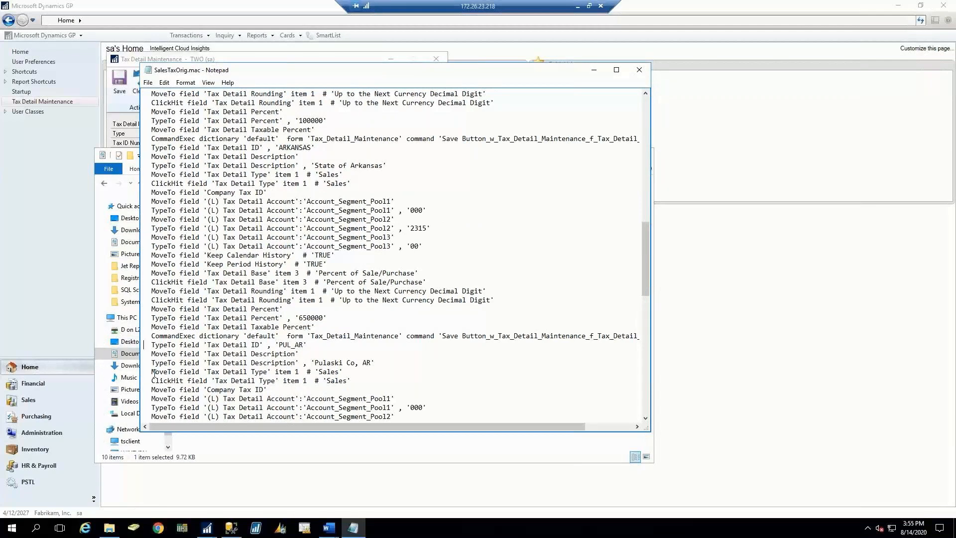
pyautogui.hotkey('ctrl', 'shift', 'Home')
pyautogui.hotkey('shift', 'Down')
pyautogui.hotkey('shift', 'Down')
pyautogui.press('Delete')
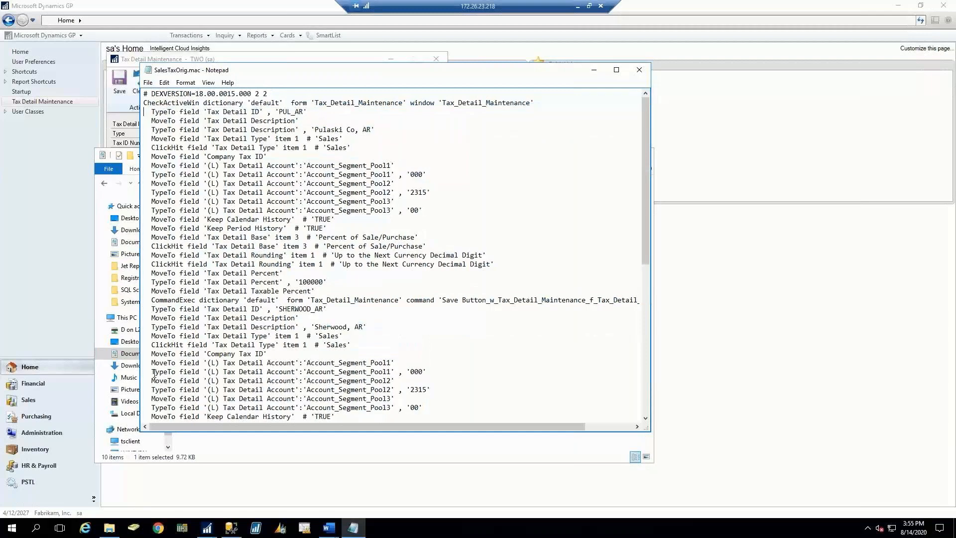
pyautogui.click(641, 73)
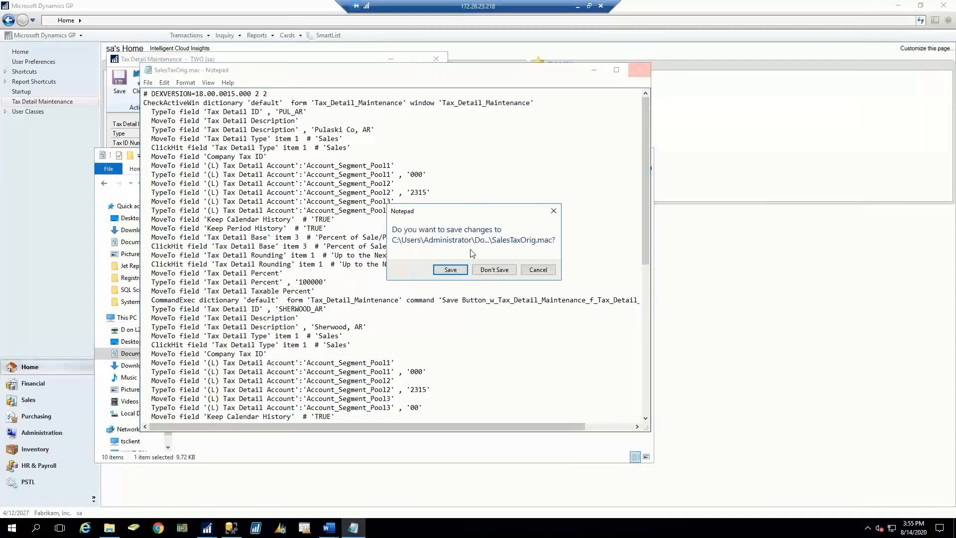
pyautogui.click(451, 269)
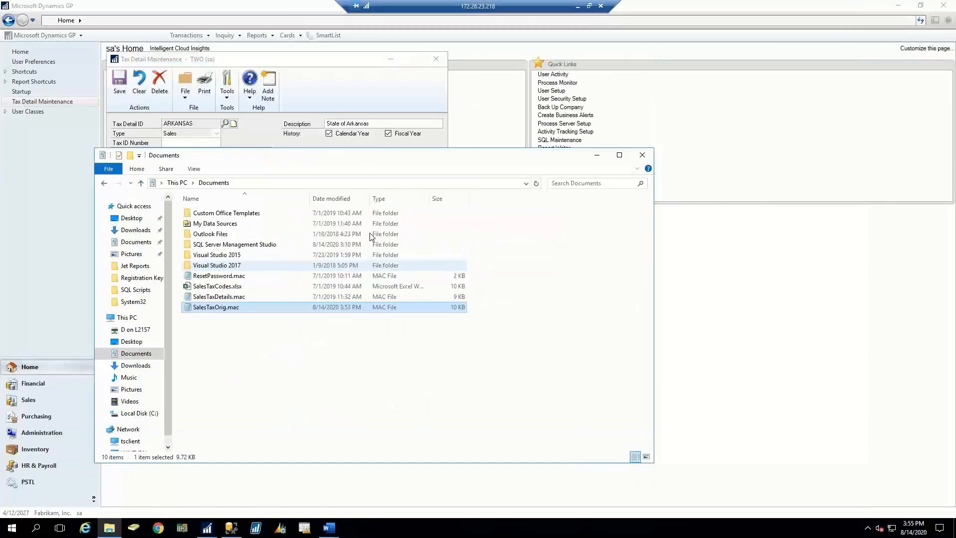
# - Switch back to Dynamics GP, save the open ARKANSAS tax detail, and play the shortened SalesTaxOrig.mac macro through to completion
pyautogui.click(308, 124)
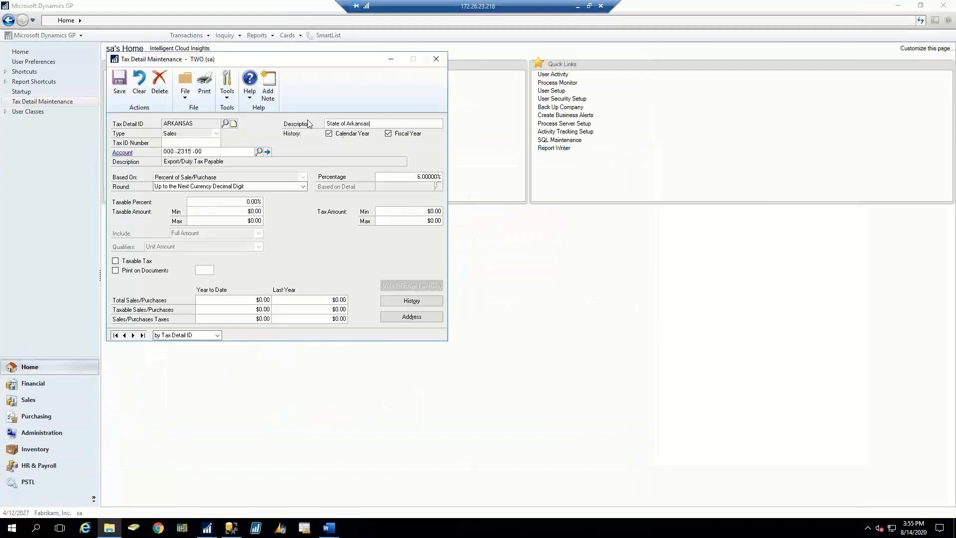
pyautogui.click(123, 87)
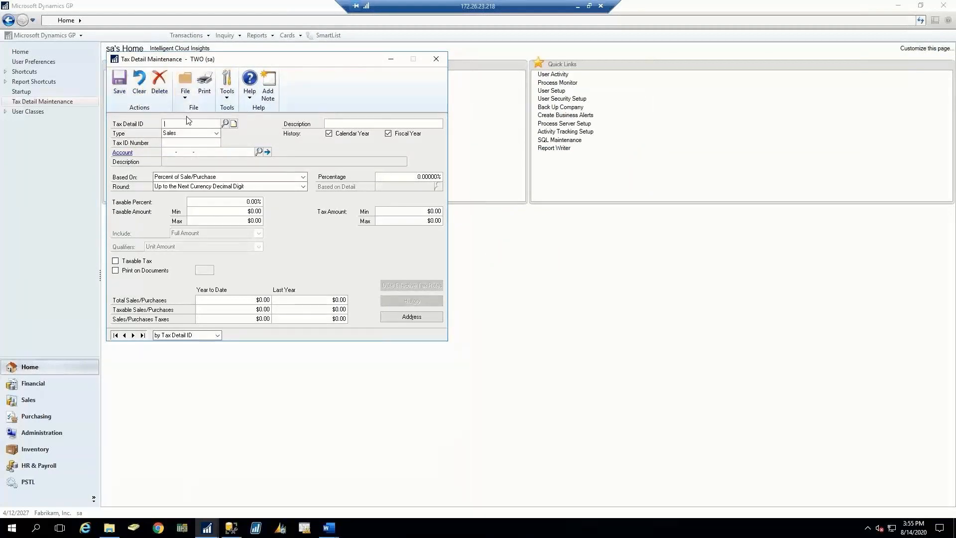
pyautogui.click(227, 83)
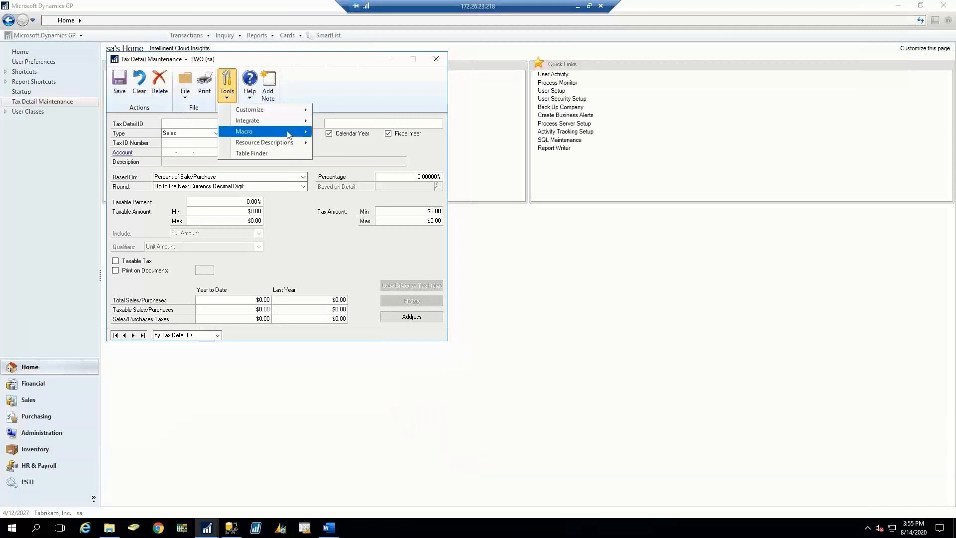
pyautogui.moveTo(311, 133)
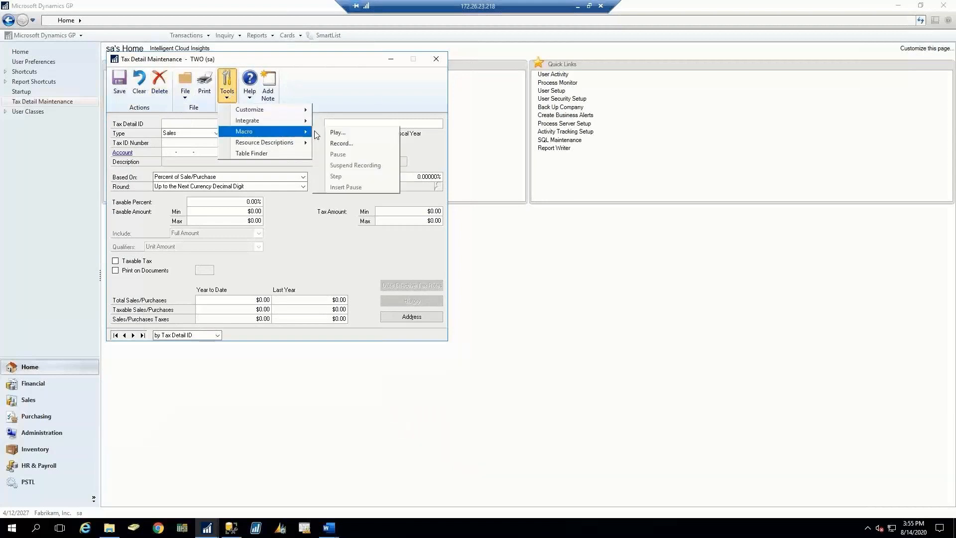
pyautogui.click(343, 132)
pyautogui.click(259, 219)
pyautogui.click(395, 292)
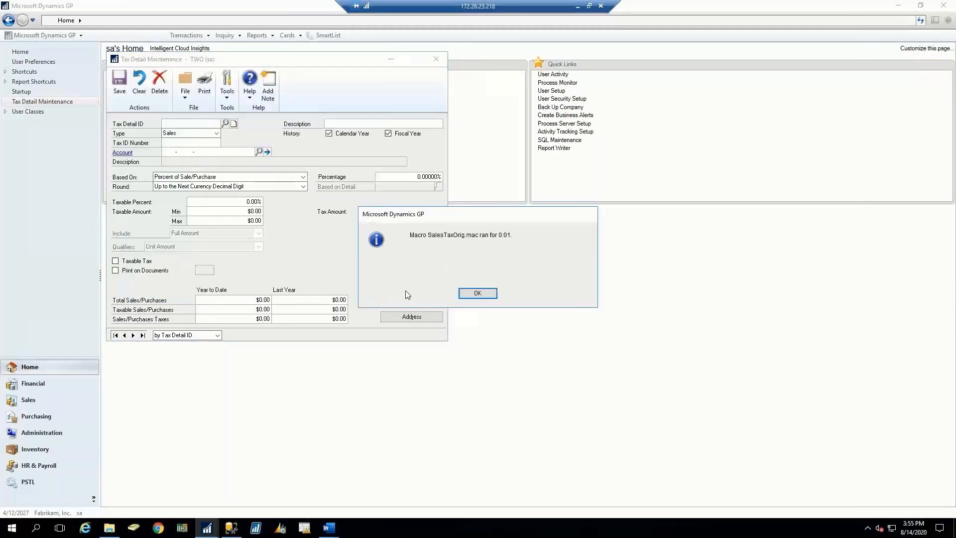
pyautogui.click(478, 294)
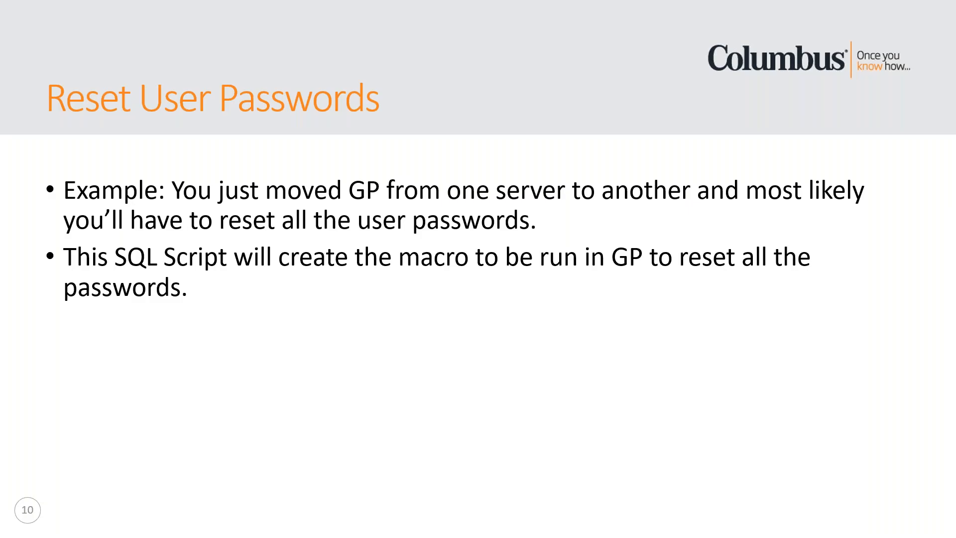
pyautogui.press('Right')
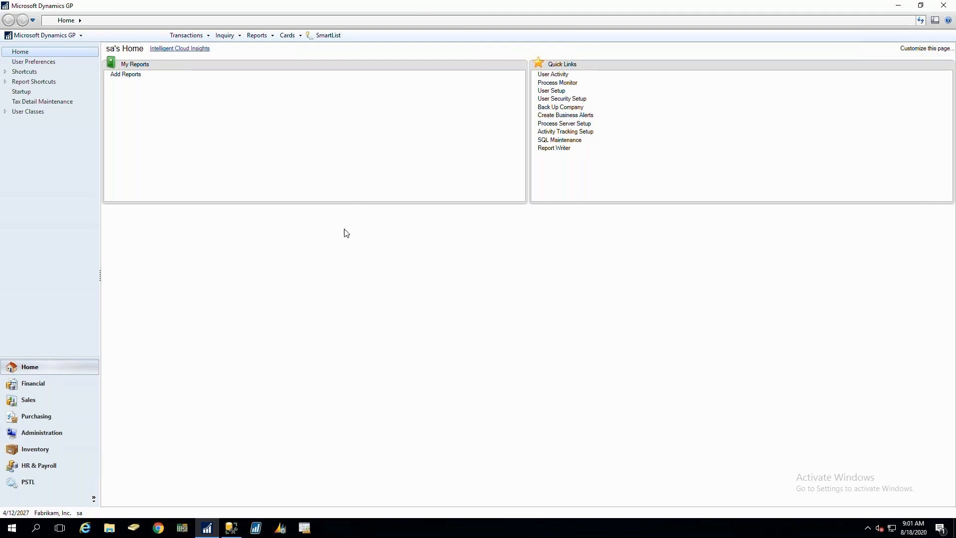
pyautogui.press('alt')
# - Switch to SQL Server Management Studio, review the user selection query in ResetUserPassword.sql, and execute the script on the DYNAMICS database
pyautogui.click(231, 529)
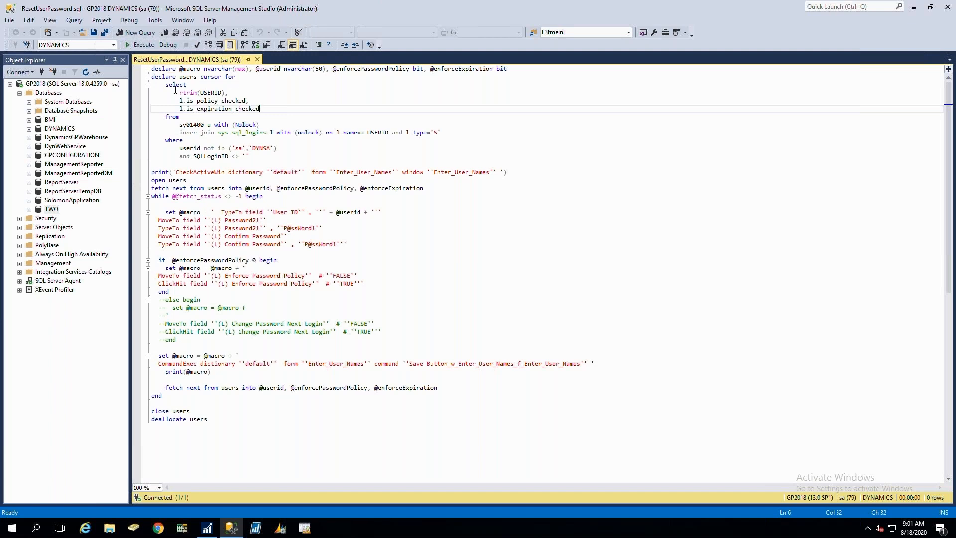
pyautogui.moveTo(166, 85); pyautogui.dragTo(288, 163)
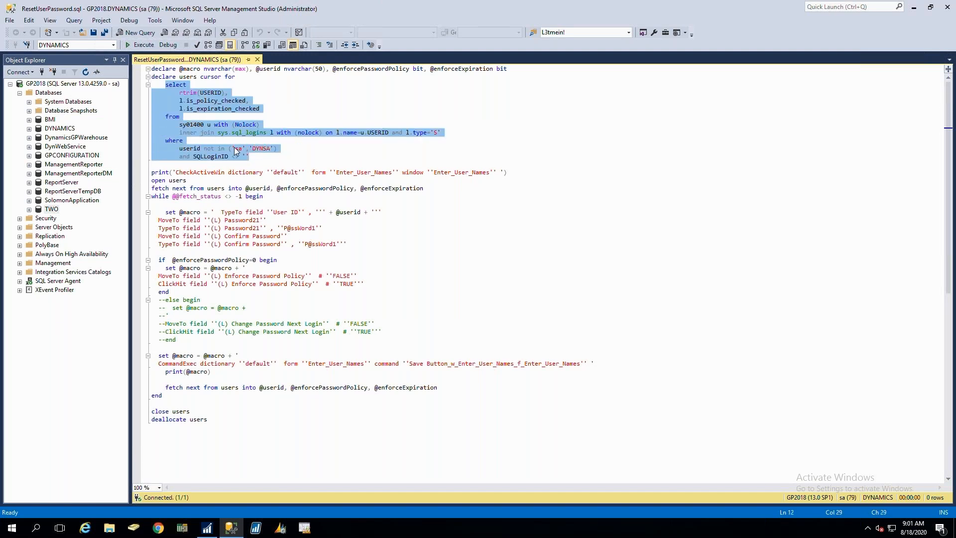
pyautogui.click(273, 164)
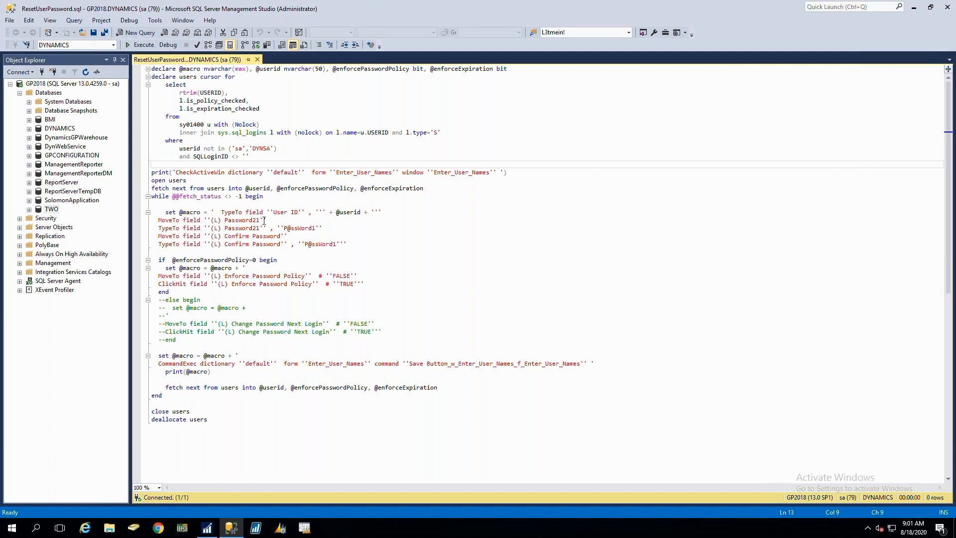
pyautogui.click(140, 46)
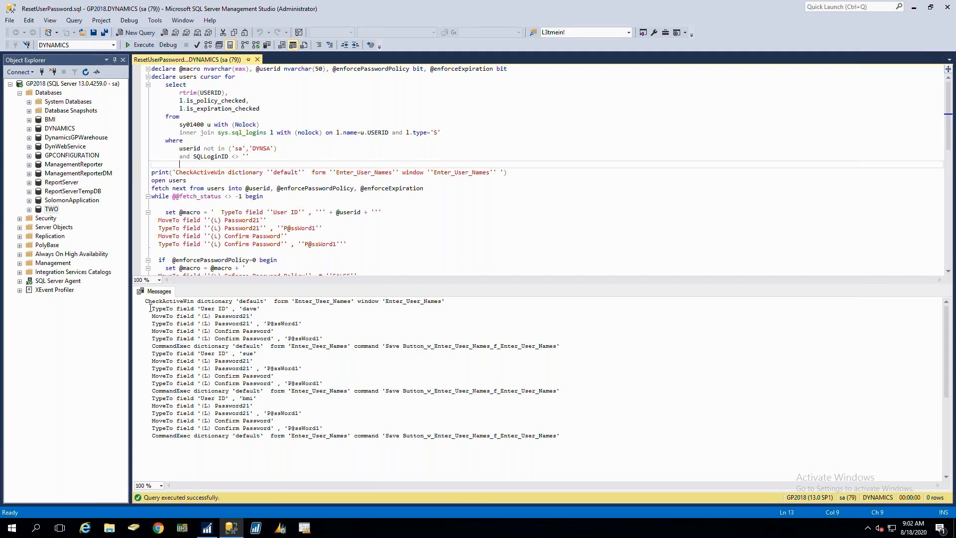
# - Copy all the macro commands from the script's message output and paste them into a new Notepad document
pyautogui.moveTo(146, 301); pyautogui.dragTo(371, 440)
pyautogui.rightClick(216, 382)
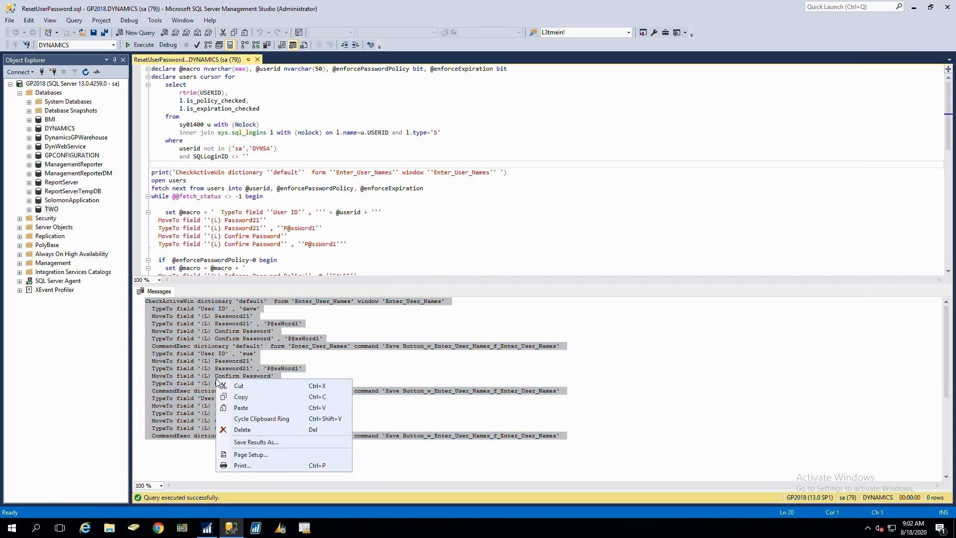
pyautogui.click(239, 397)
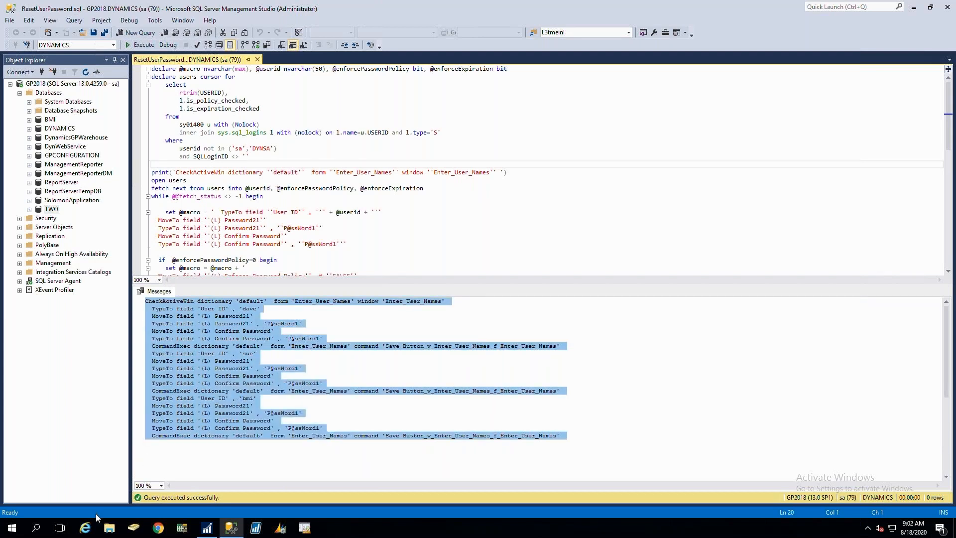
pyautogui.click(8, 530)
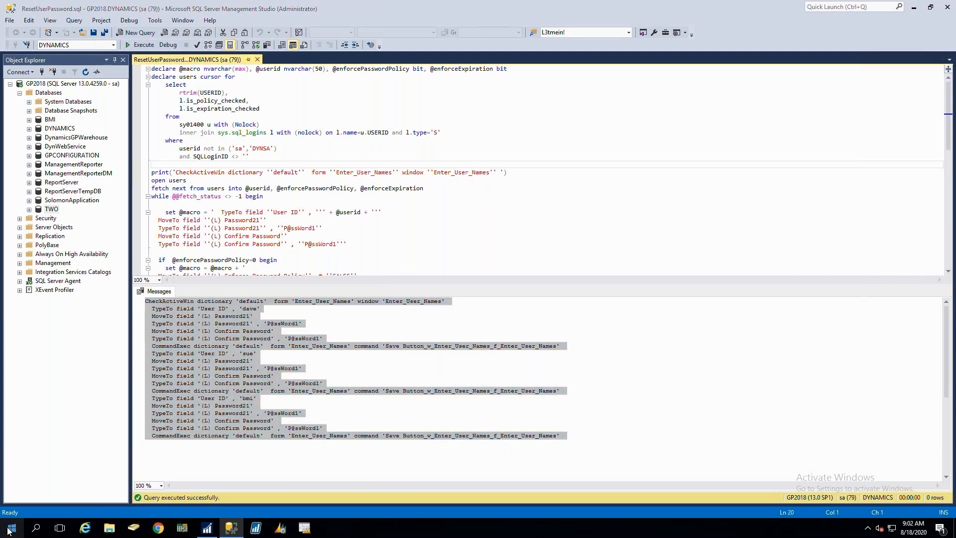
pyautogui.write('notepad')
pyautogui.press('Return')
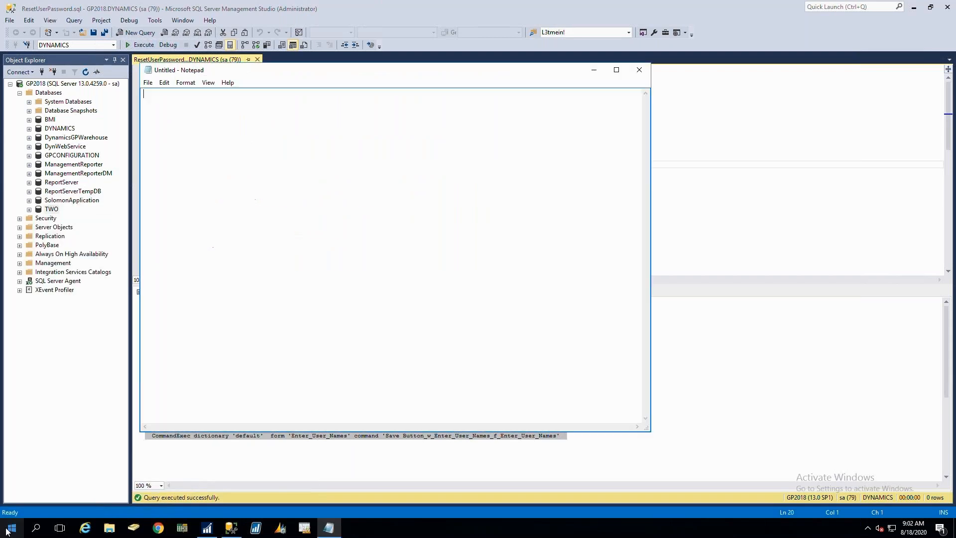
pyautogui.hotkey('ctrl', 'v')
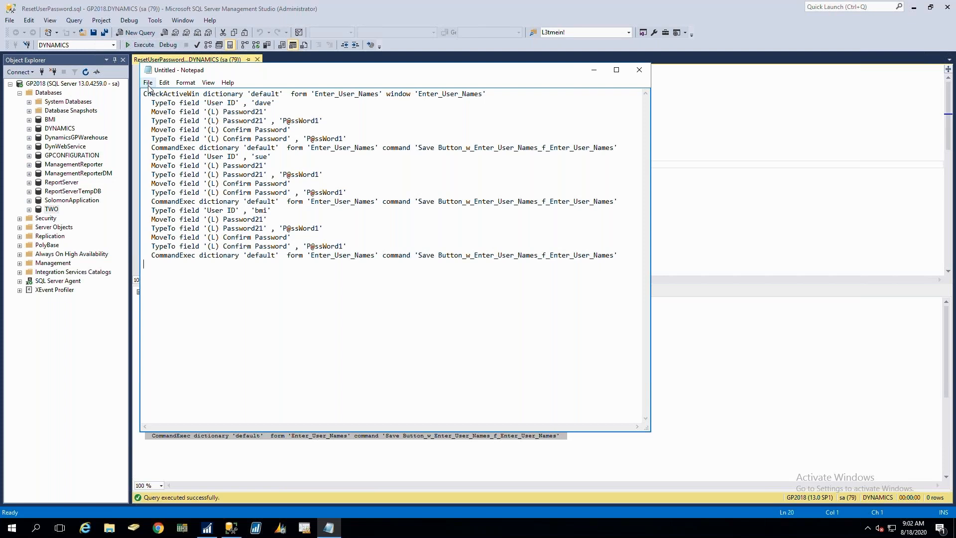
# - Save the pasted macro commands as "ResetPassword.mac" in Documents, replacing the existing file, and close Notepad
pyautogui.click(148, 86)
pyautogui.click(123, 115)
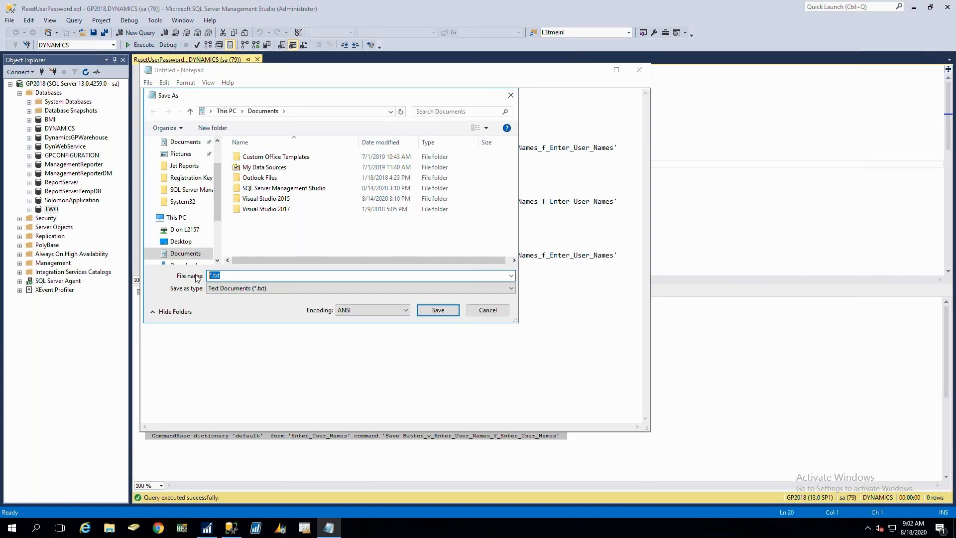
pyautogui.write('Reset')
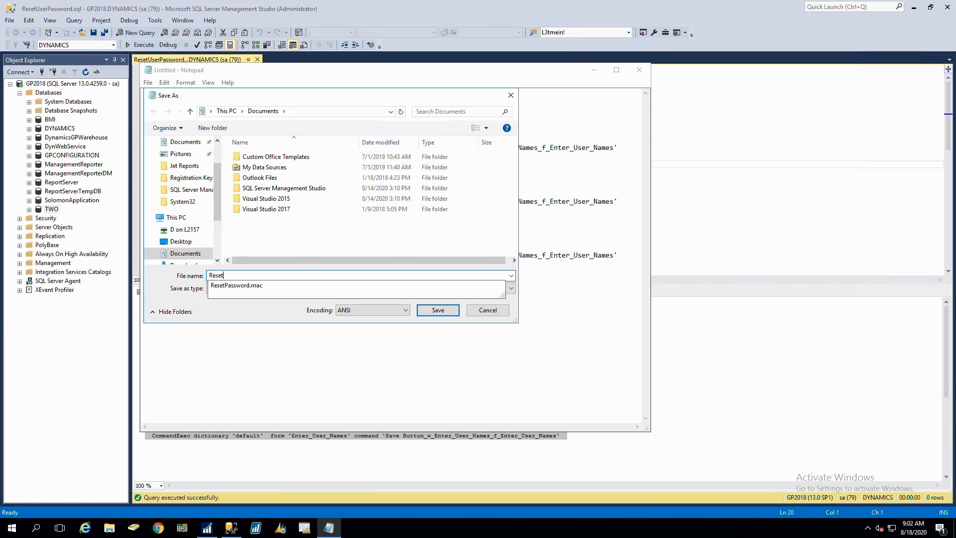
pyautogui.press('Down')
pyautogui.write('"')
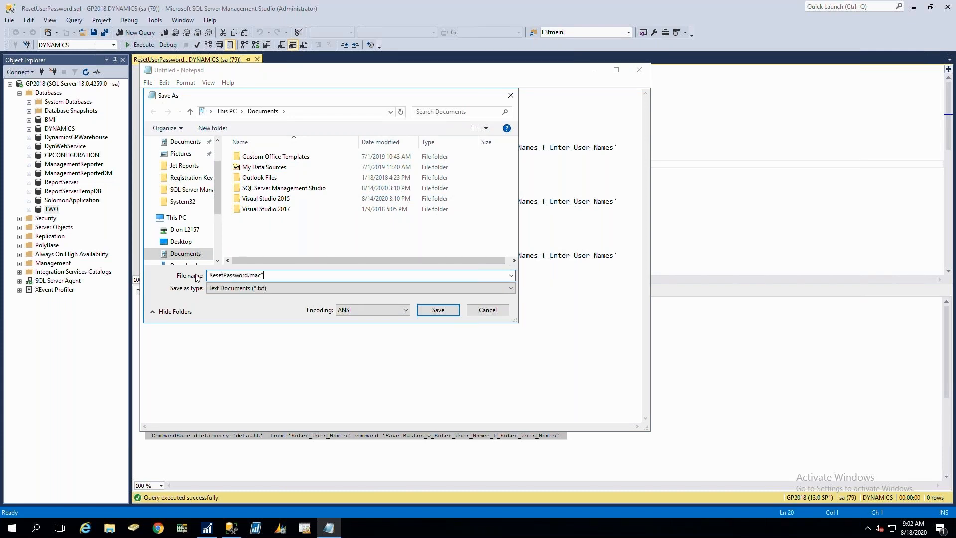
pyautogui.write('"')
pyautogui.click(439, 310)
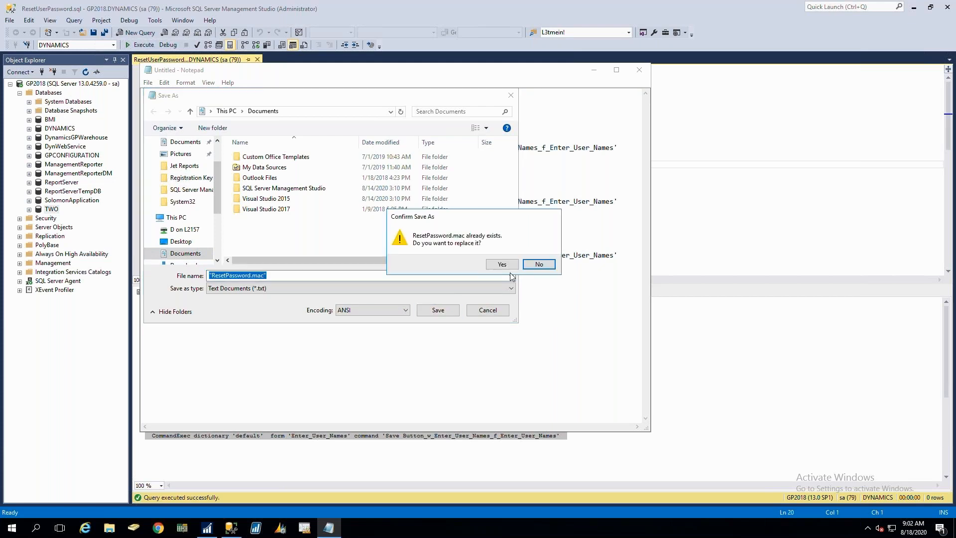
pyautogui.click(493, 265)
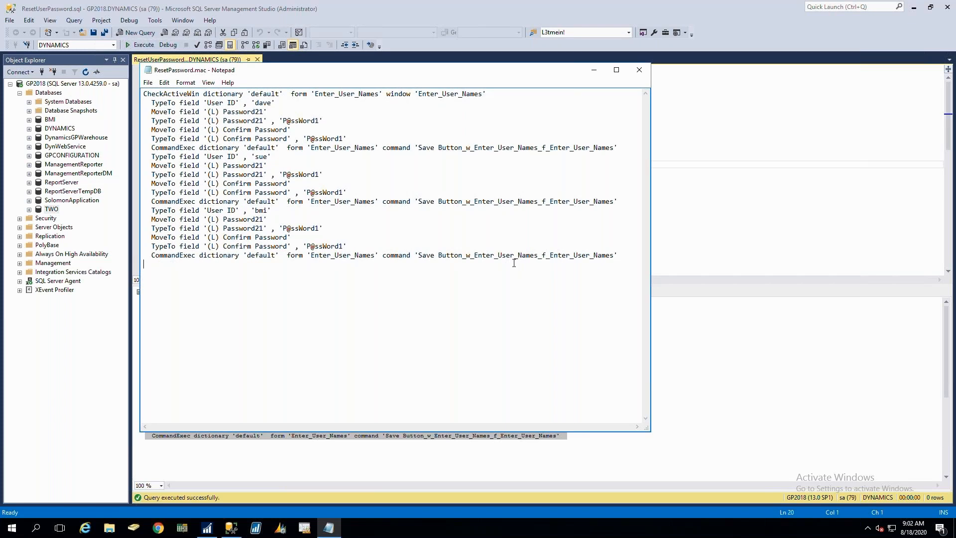
pyautogui.click(637, 66)
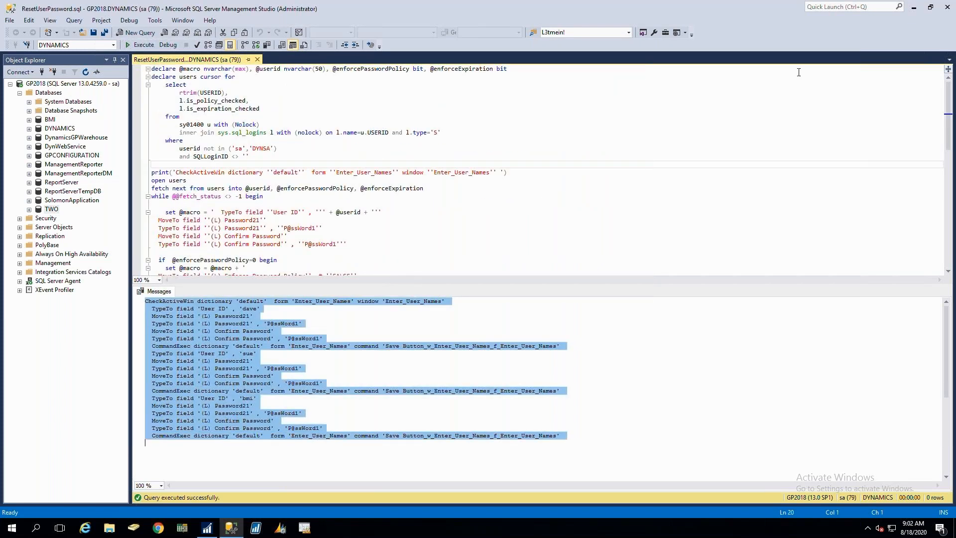
# - Switch back to Dynamics GP and open the system User Setup window from Administration, entering the system password
pyautogui.click(913, 7)
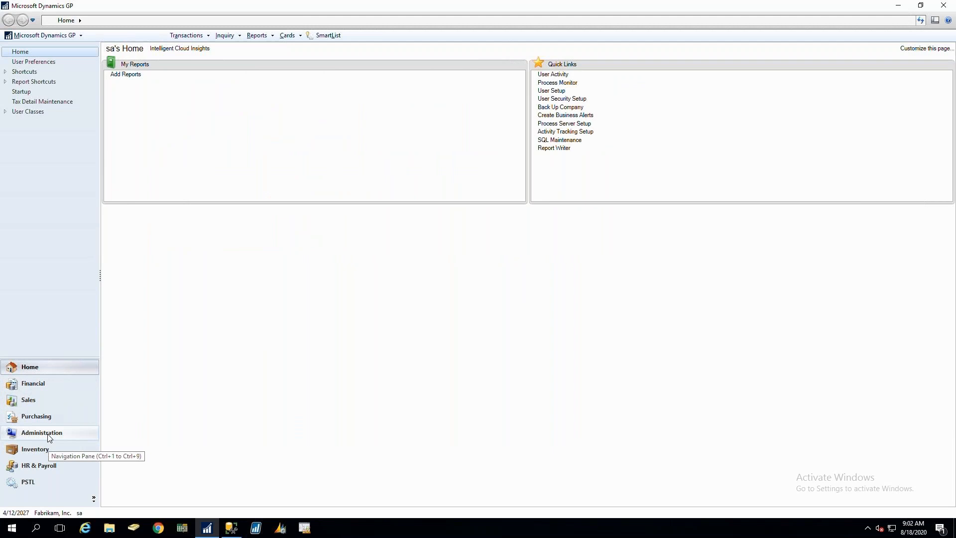
pyautogui.click(83, 431)
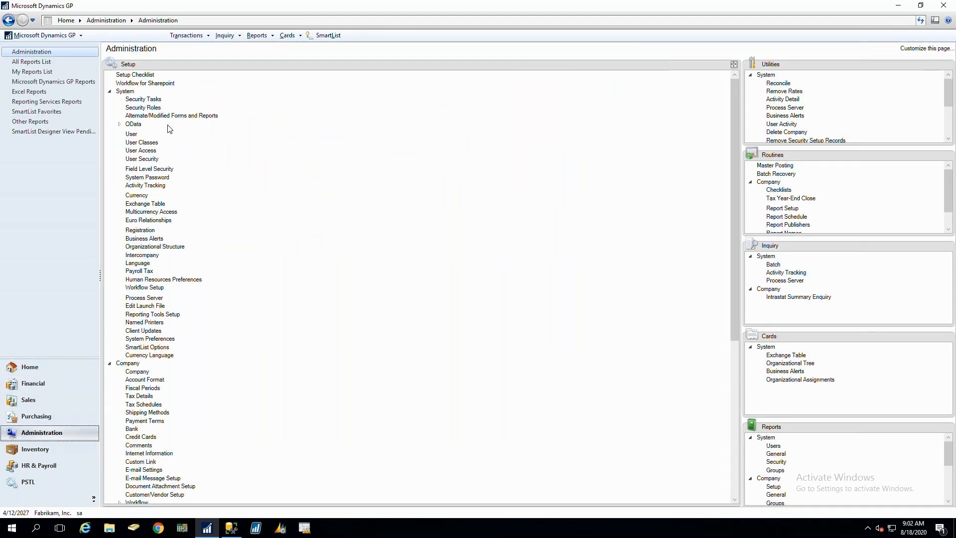
pyautogui.click(133, 135)
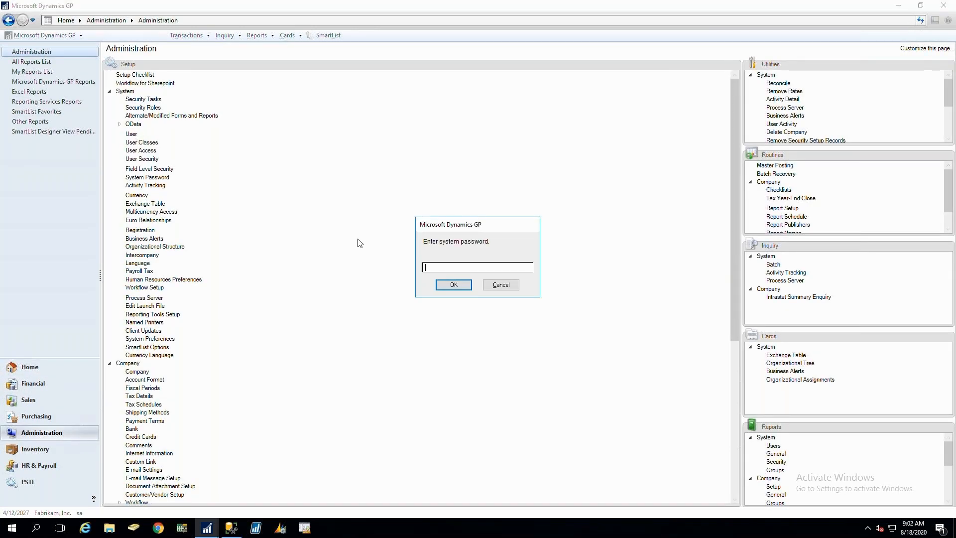
pyautogui.write('*******')
pyautogui.press('Return')
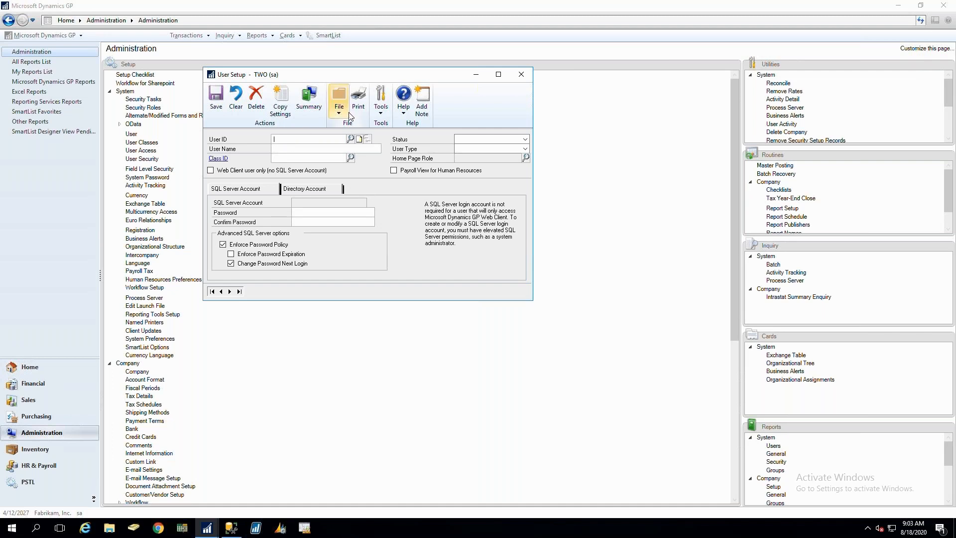
# - Play the ResetPassword.mac macro in the User Setup window through to completion, and close the window
pyautogui.click(381, 105)
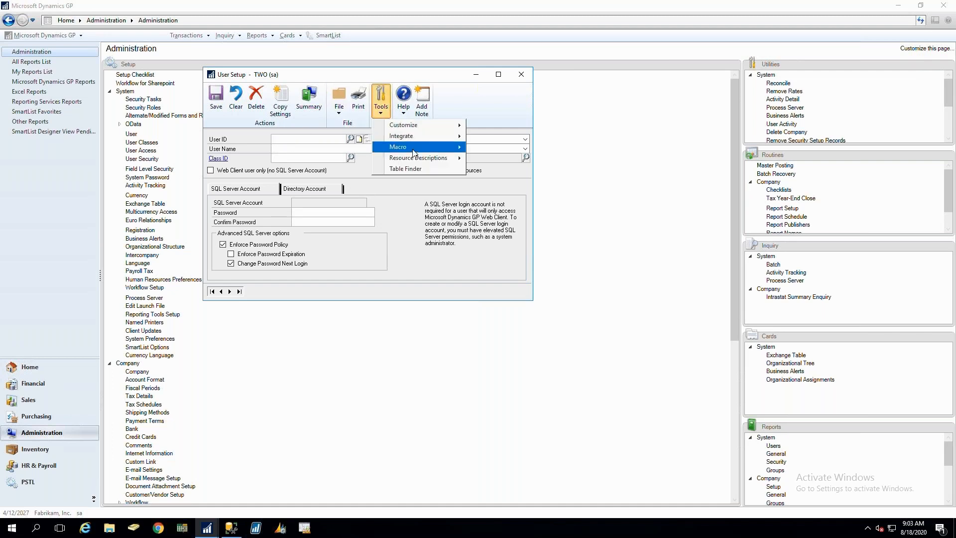
pyautogui.moveTo(414, 150)
pyautogui.click(486, 147)
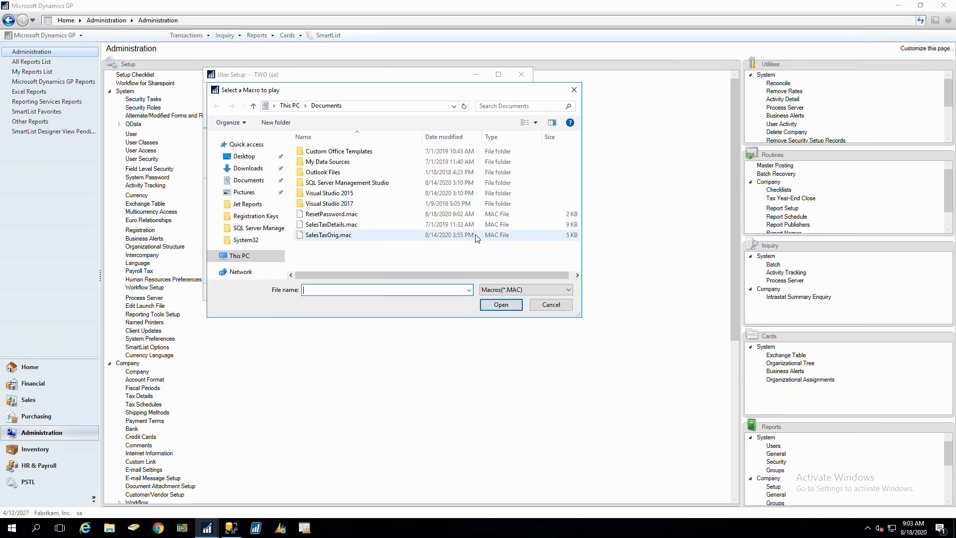
pyautogui.click(343, 214)
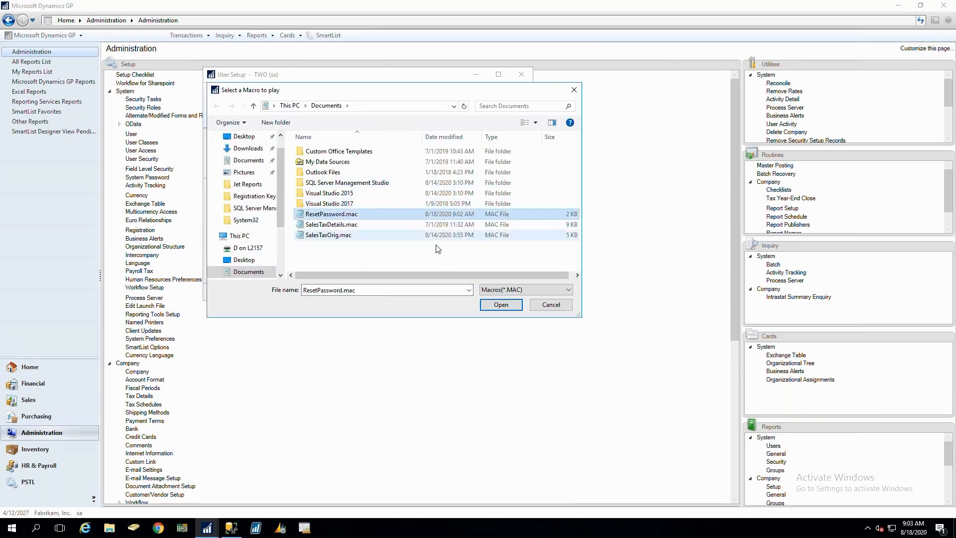
pyautogui.click(501, 305)
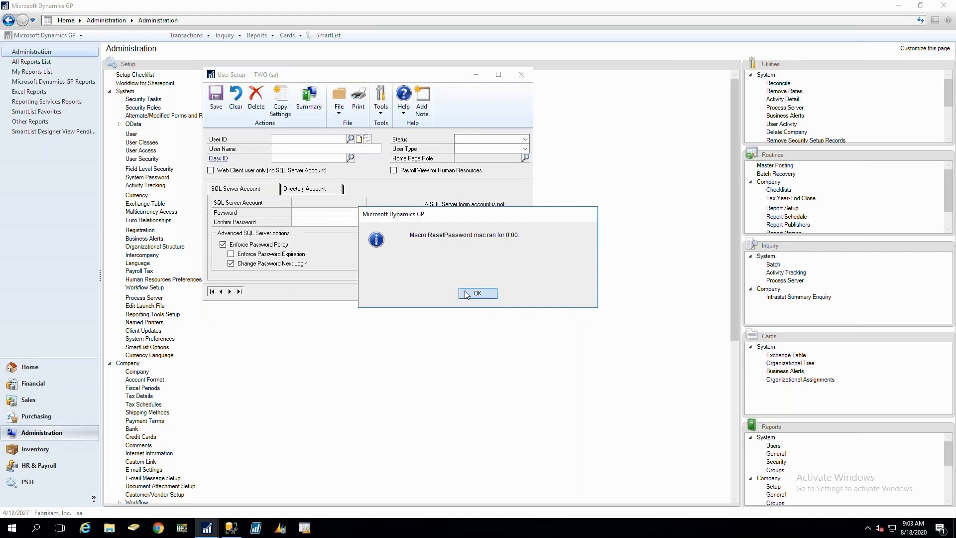
pyautogui.click(476, 293)
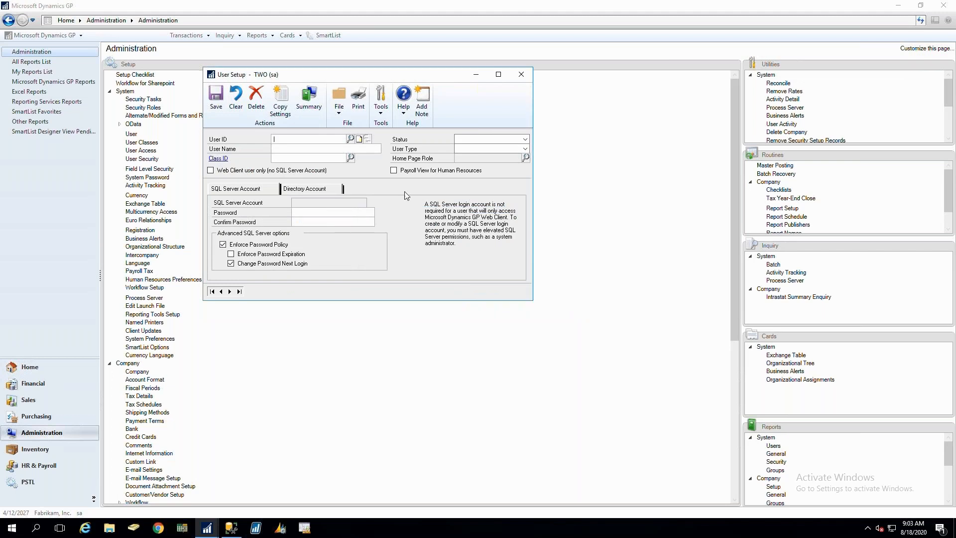
pyautogui.click(521, 76)
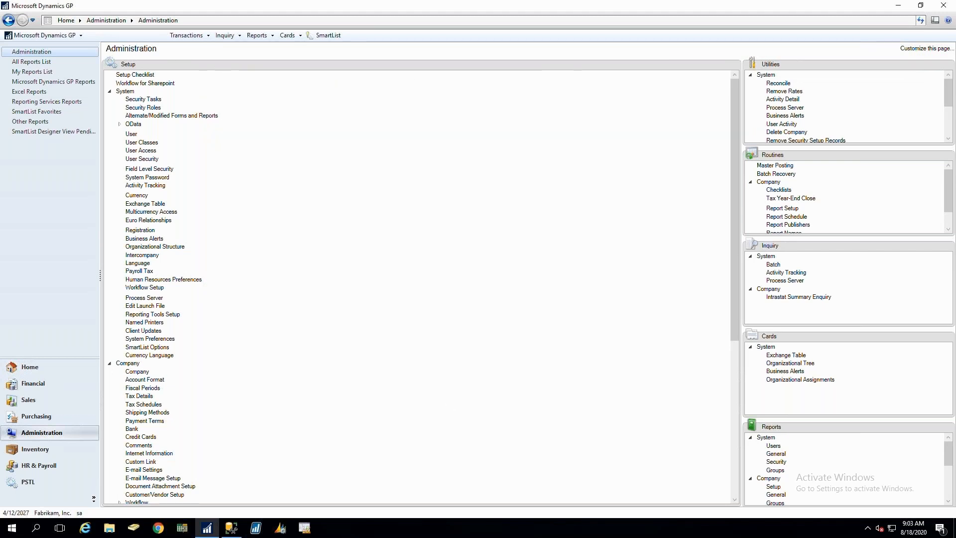
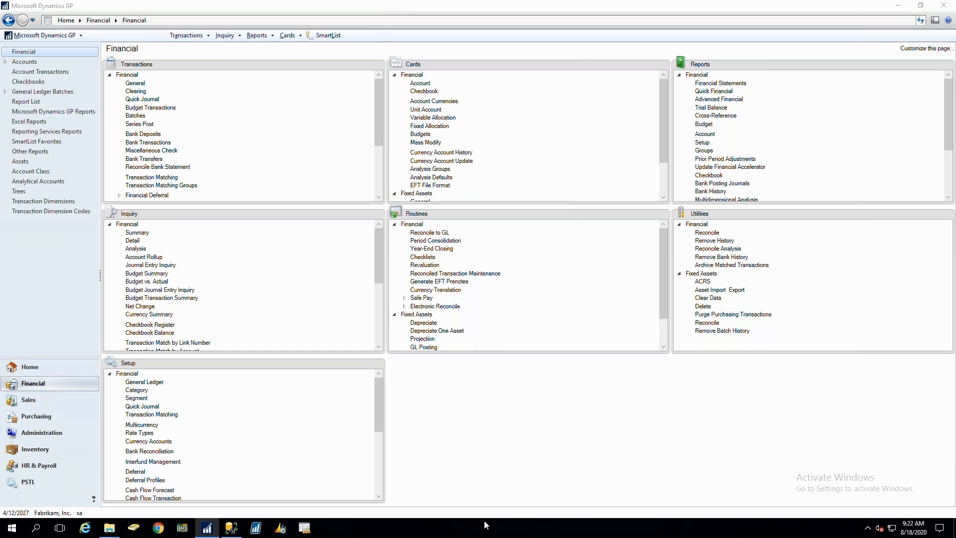
# - Open the Transaction Entry window for general Financial transactions
pyautogui.press('super')
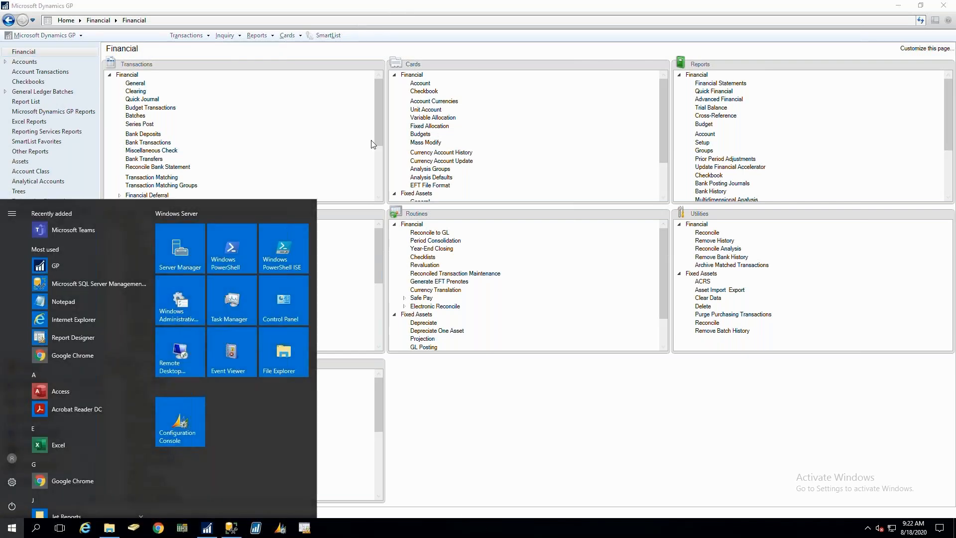
pyautogui.click(375, 118)
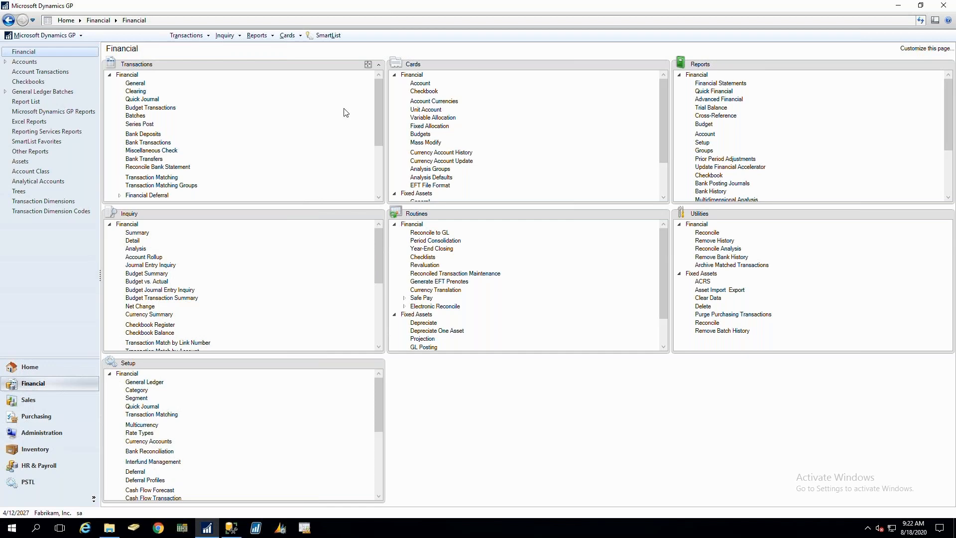
pyautogui.click(136, 83)
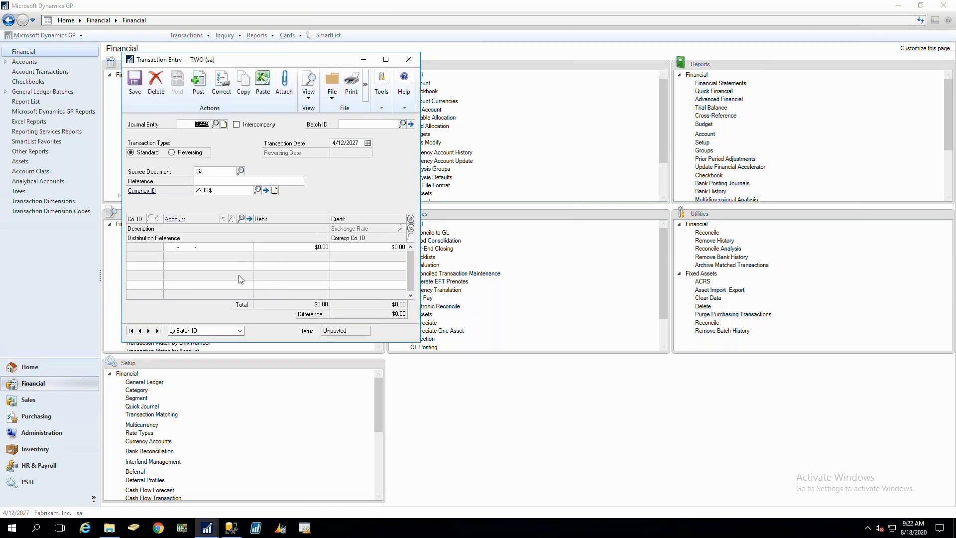
# - Review the advanced Macro Status options, including No User Interface Flash, and cancel the dialog without changes
pyautogui.click(383, 107)
pyautogui.moveTo(411, 141)
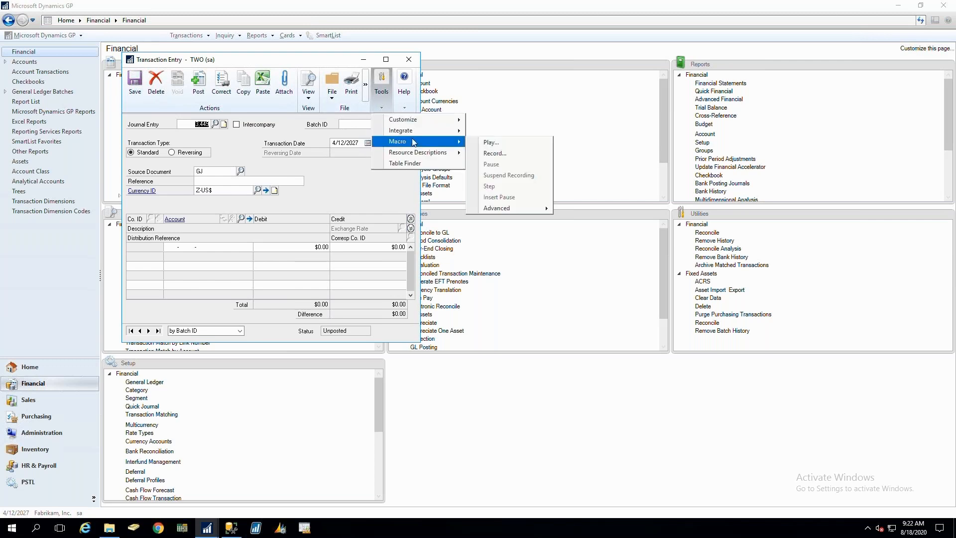
pyautogui.moveTo(517, 209)
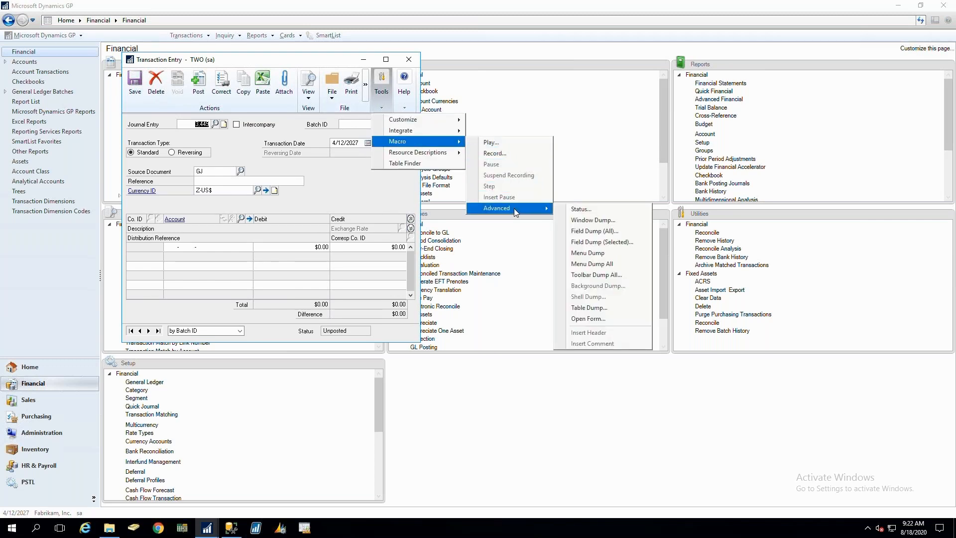
pyautogui.click(582, 208)
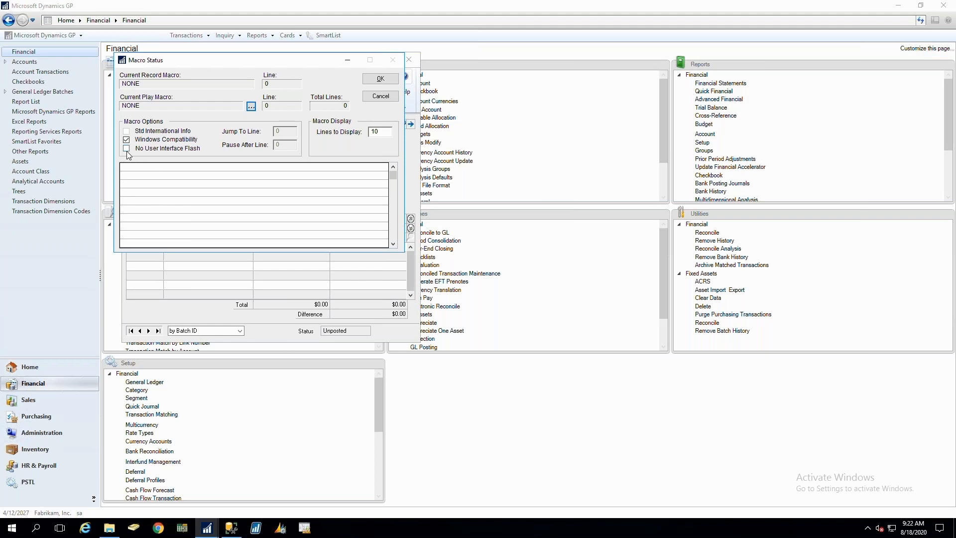
pyautogui.click(378, 99)
# - Create a Window Dump of the Transaction Entry window as WDump0.pcx in Documents, replacing the existing file
pyautogui.click(386, 109)
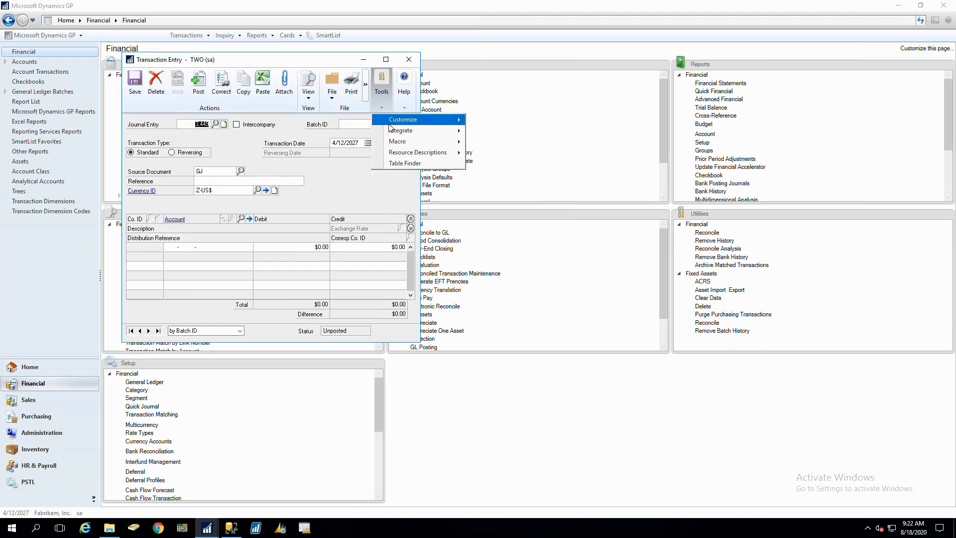
pyautogui.moveTo(421, 141)
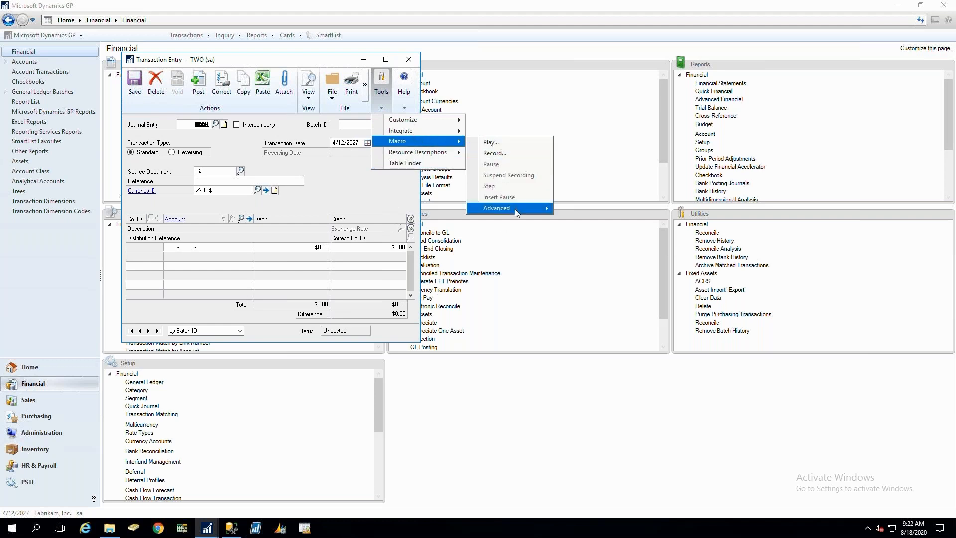
pyautogui.moveTo(523, 205)
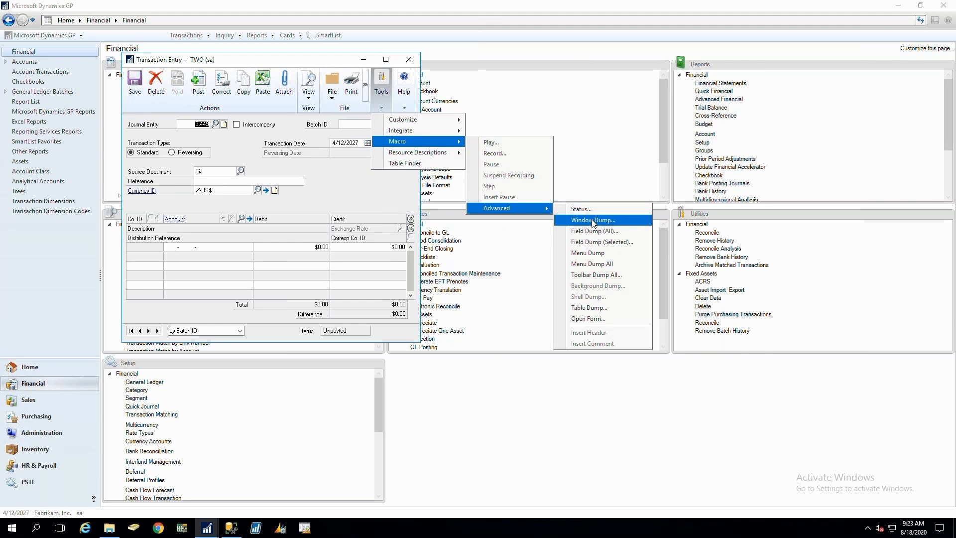
pyautogui.click(593, 220)
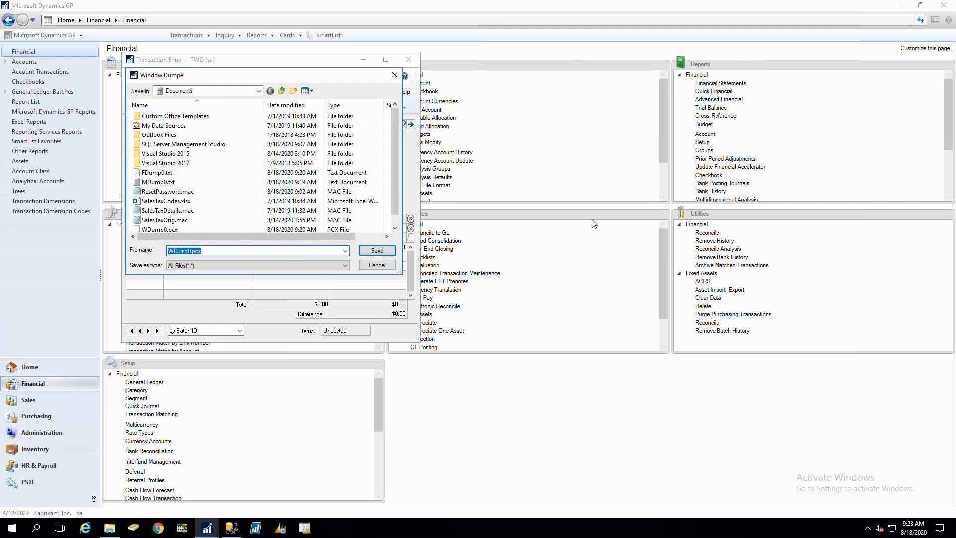
pyautogui.click(378, 252)
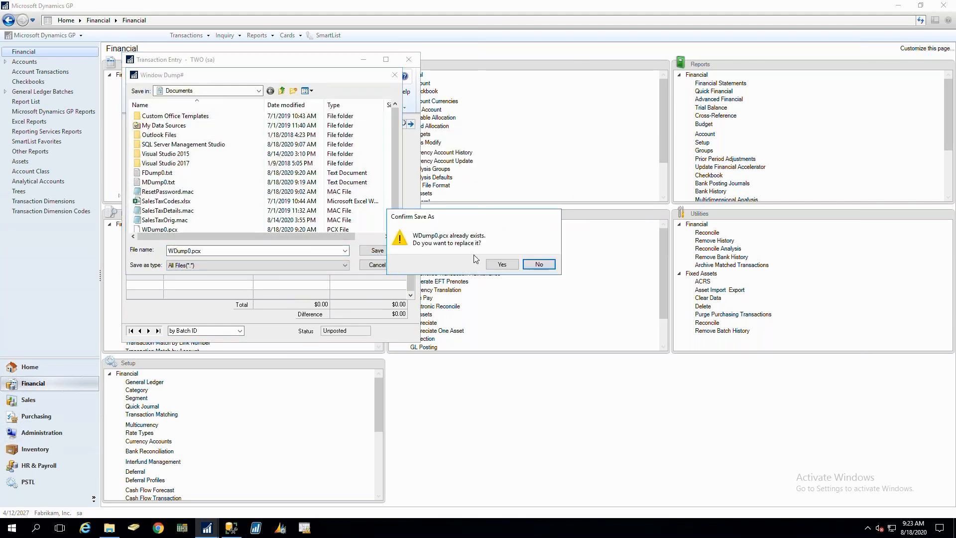
pyautogui.click(495, 266)
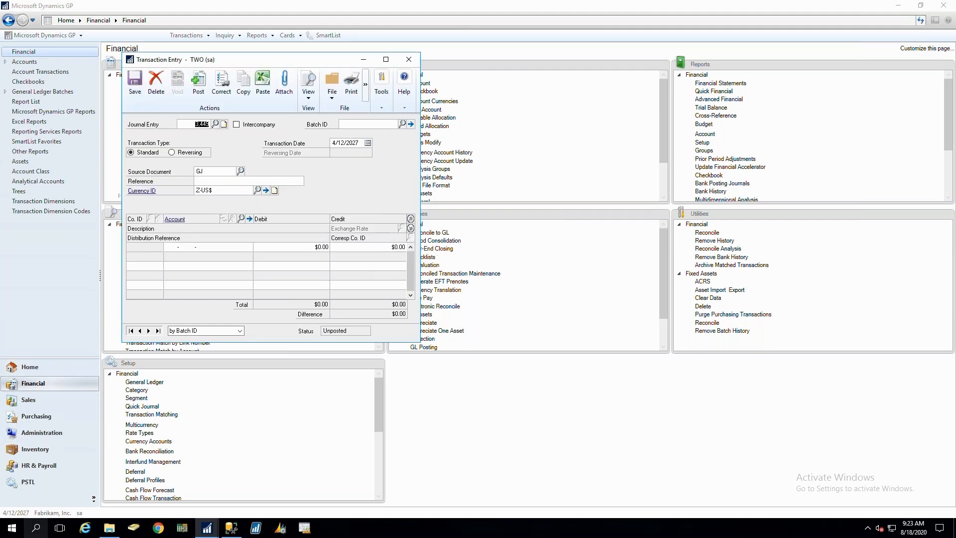
# - View WDump0.pcx from the Documents folder in Paint, close the image, and minimize the folder window
pyautogui.click(109, 530)
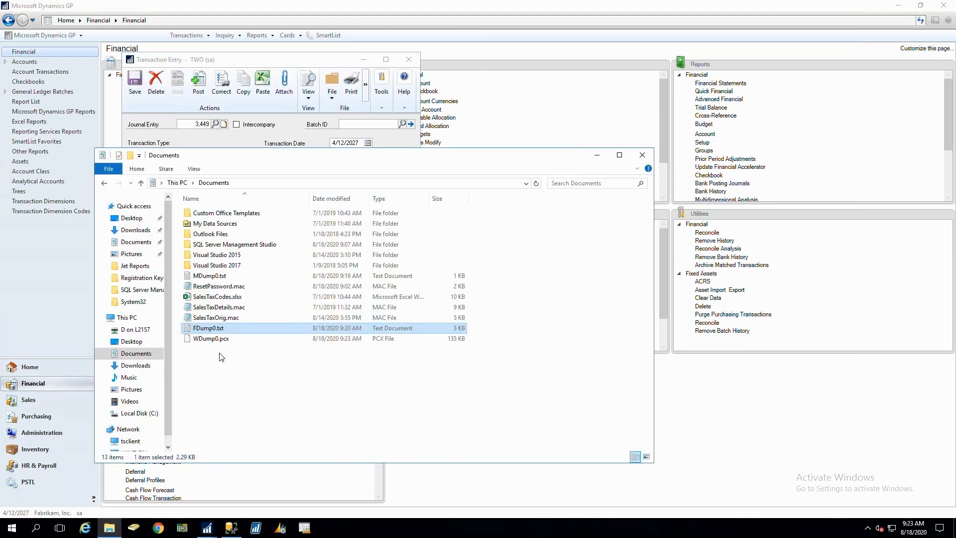
pyautogui.doubleClick(211, 339)
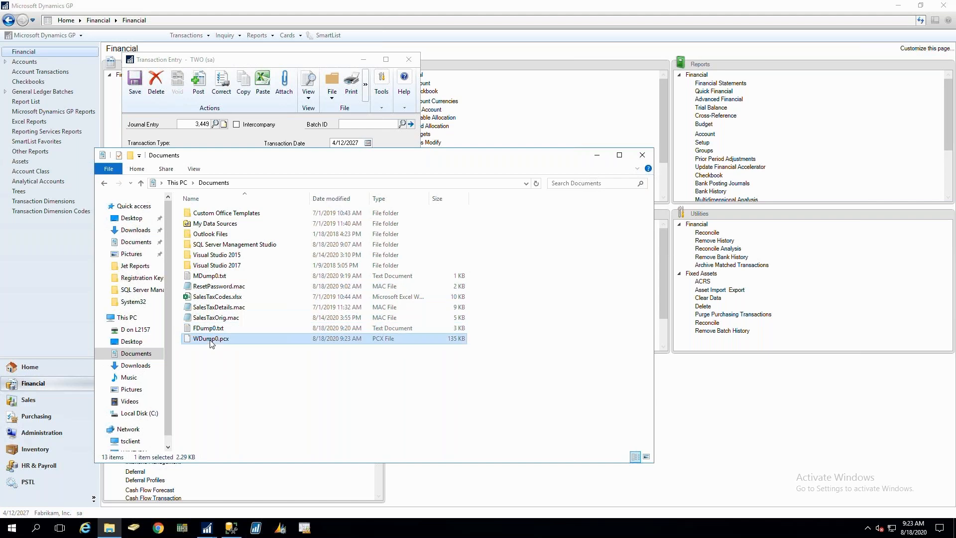
pyautogui.click(431, 190)
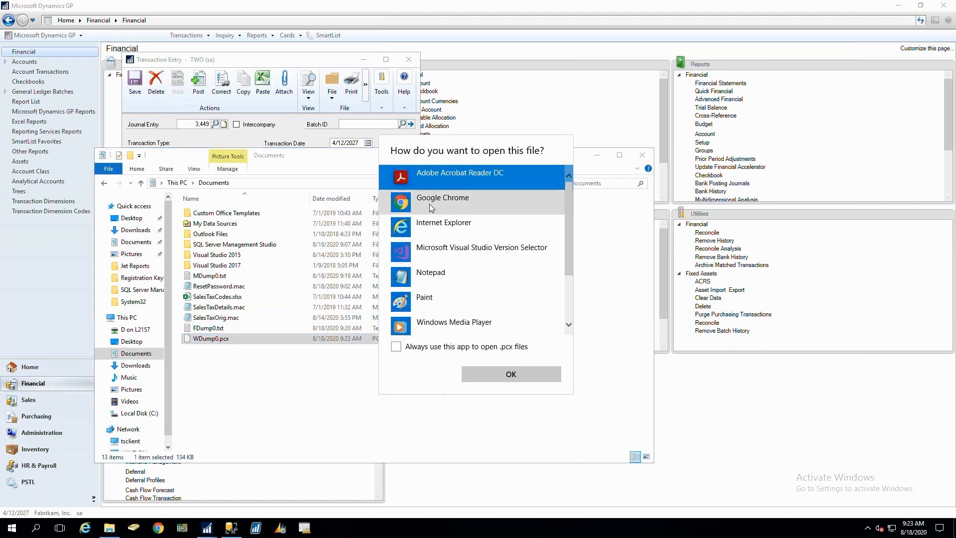
pyautogui.click(422, 298)
pyautogui.click(497, 377)
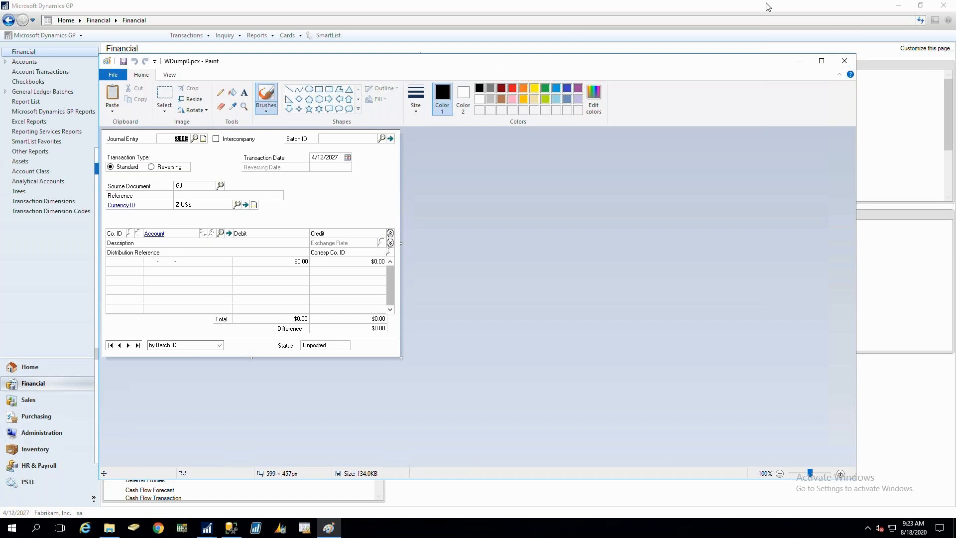
pyautogui.click(845, 61)
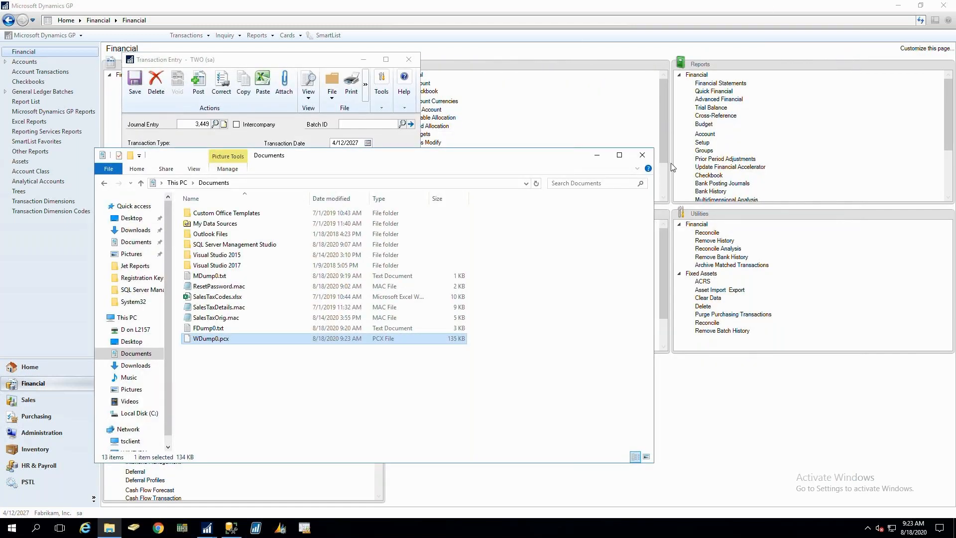
pyautogui.click(596, 155)
# - Create a Field Dump (All) of the Transaction Entry window as FDump0.txt in Documents, replacing the existing file
pyautogui.click(383, 108)
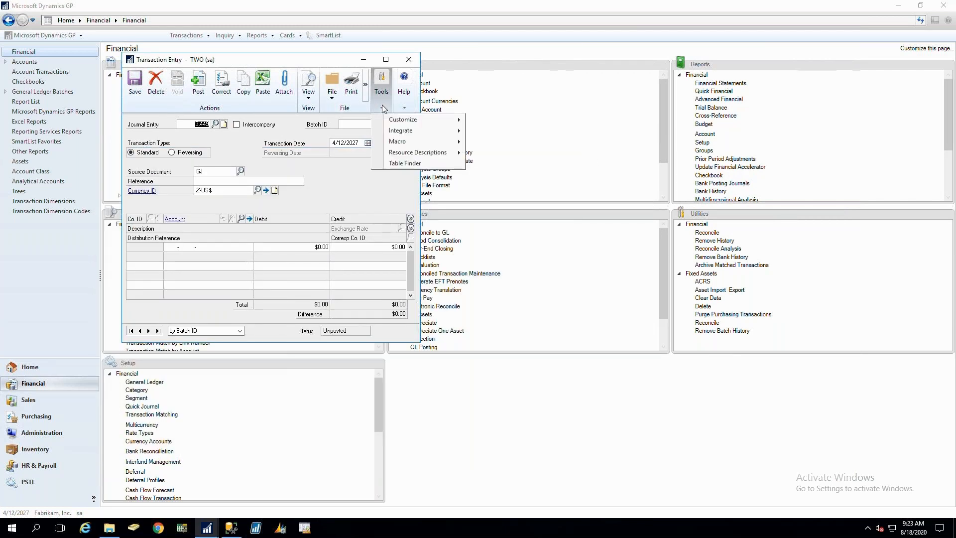
pyautogui.moveTo(406, 142)
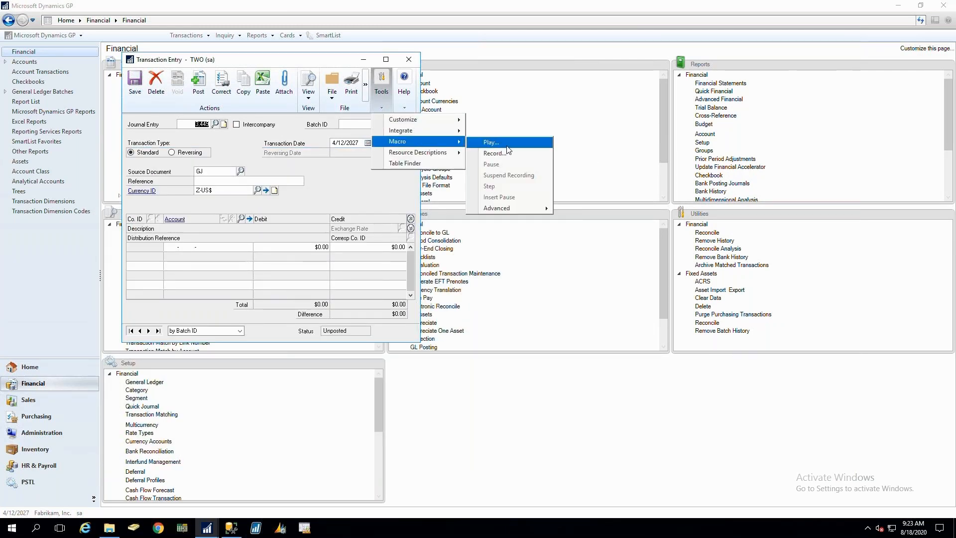
pyautogui.moveTo(524, 208)
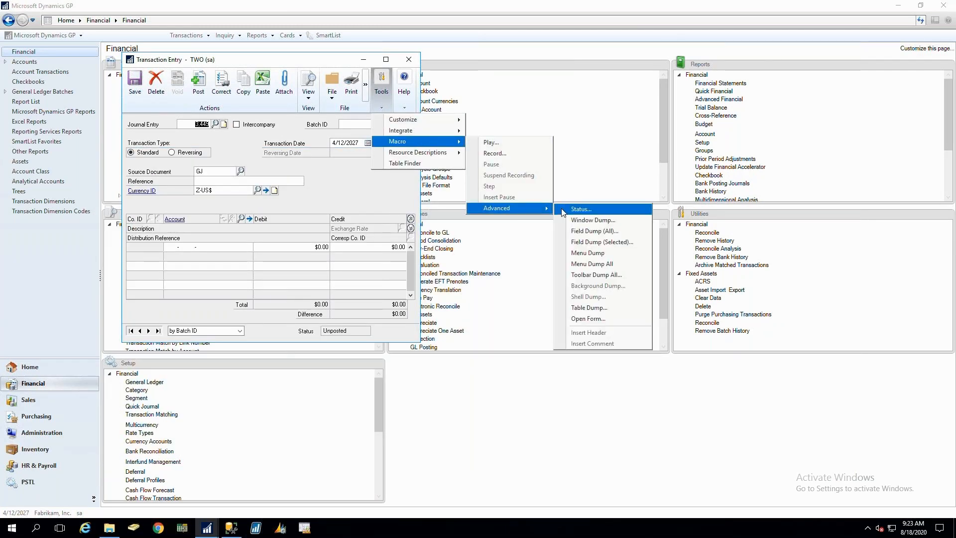
pyautogui.click(589, 232)
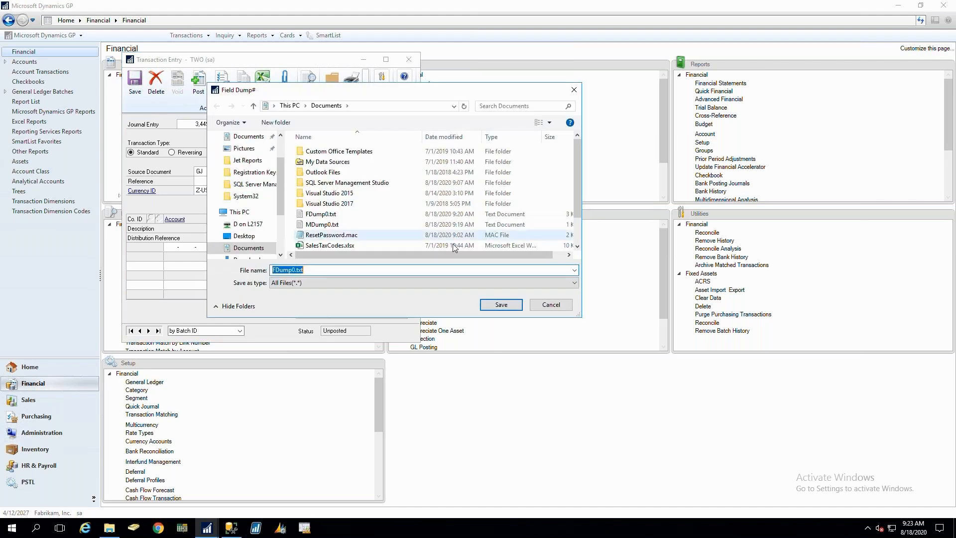
pyautogui.click(510, 306)
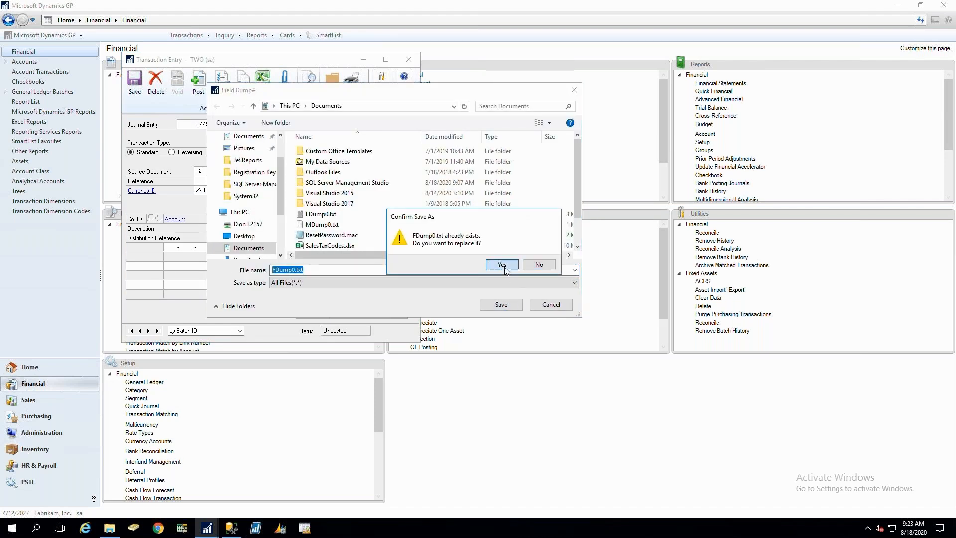
pyautogui.click(504, 265)
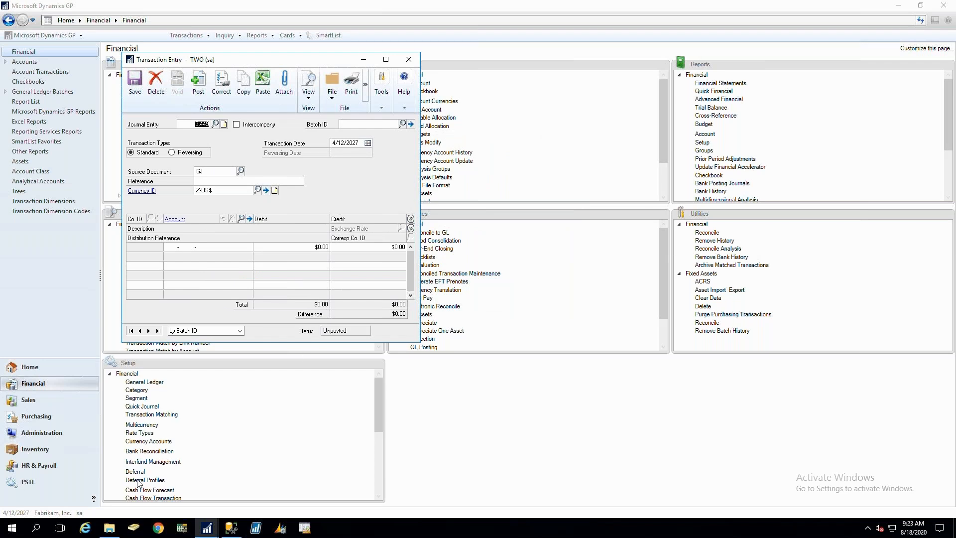
# - Examine the window fields listed in FDump0.txt from the Documents folder, and close the file and get the folder window out of the way
pyautogui.click(109, 528)
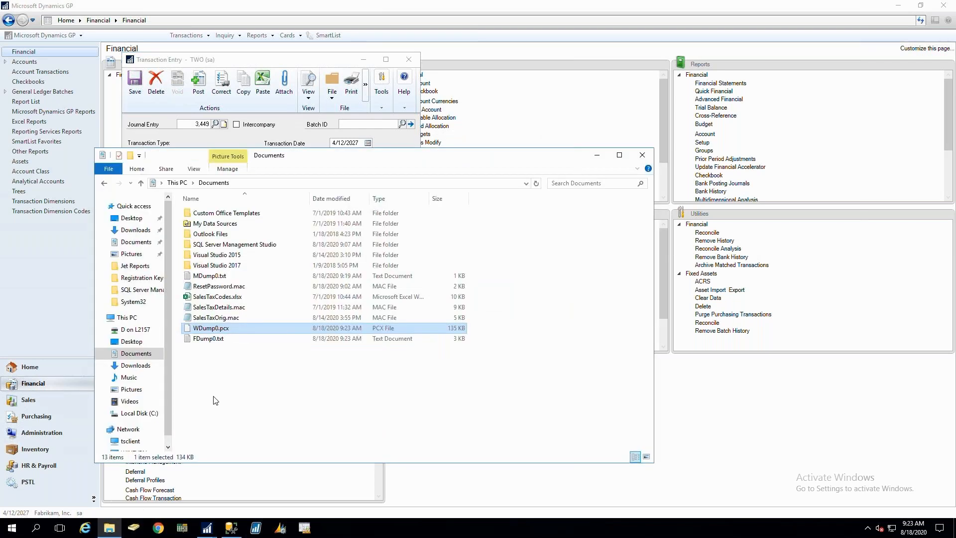
pyautogui.doubleClick(208, 339)
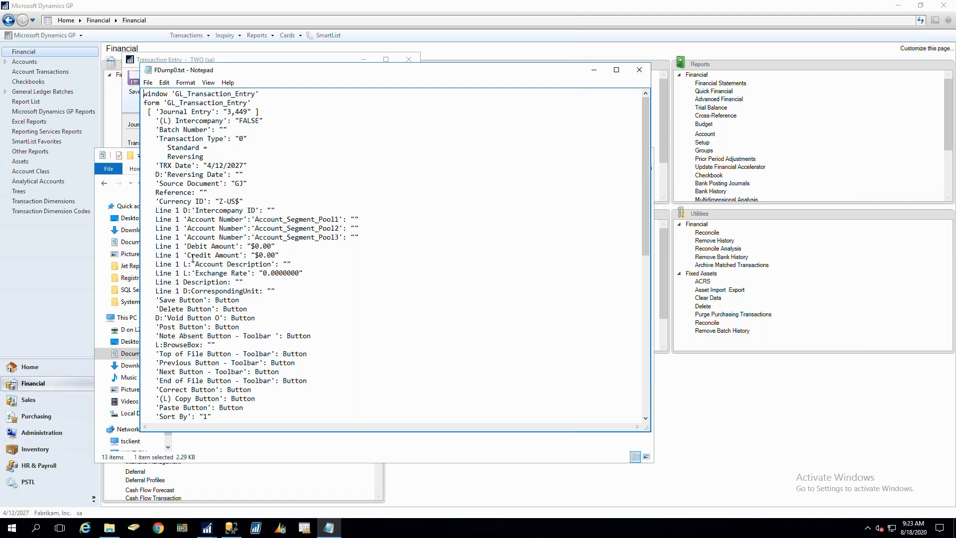
pyautogui.scroll(-2, 193, 257)
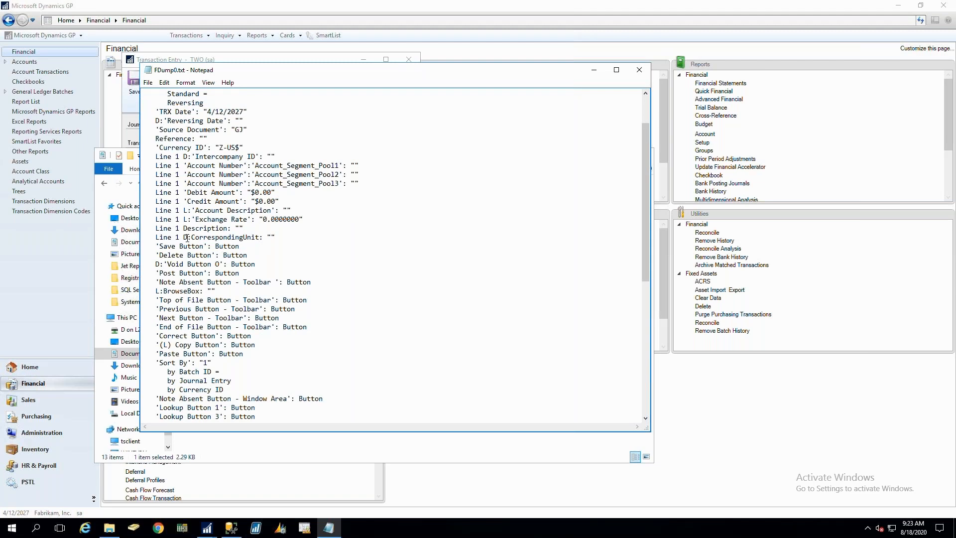
pyautogui.scroll(-1, 190, 254)
pyautogui.scroll(-8, 189, 280)
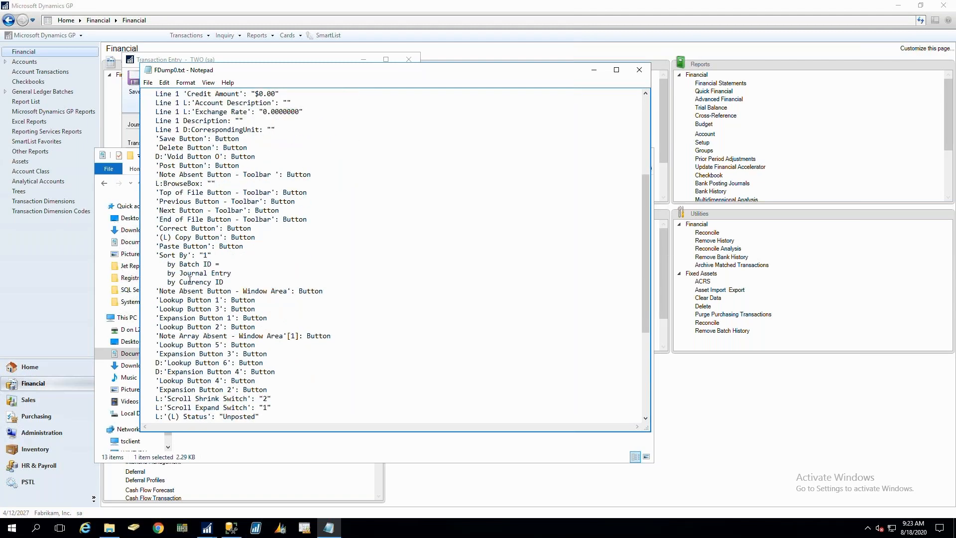
pyautogui.scroll(7, 190, 280)
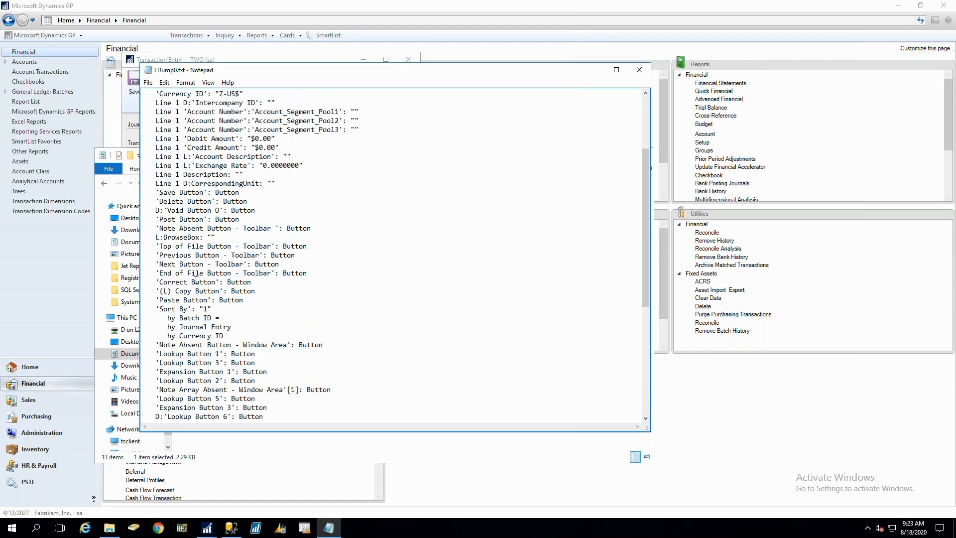
pyautogui.click(639, 70)
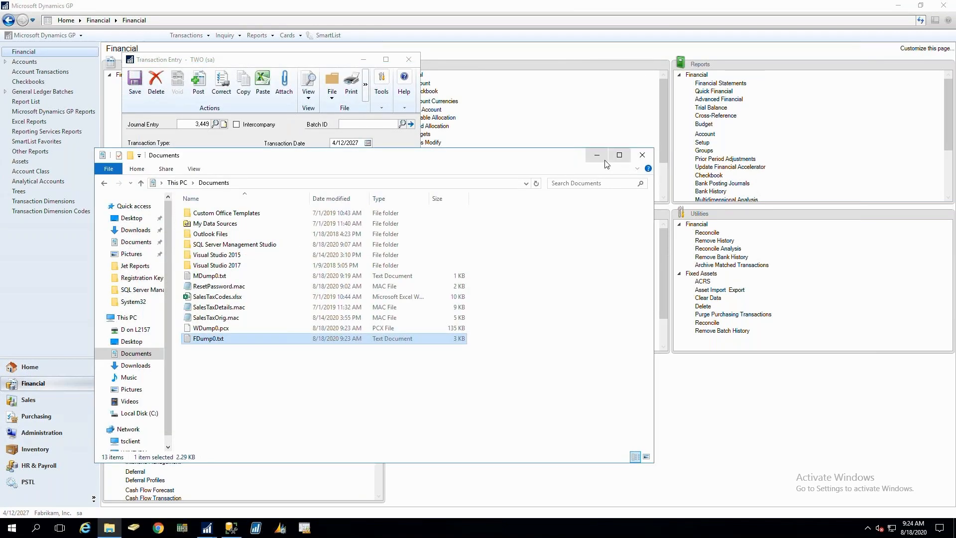
pyautogui.click(642, 155)
# - Create a Menu Dump All of the Transaction Entry window as MDump0.txt in Documents, replacing the existing file
pyautogui.click(378, 106)
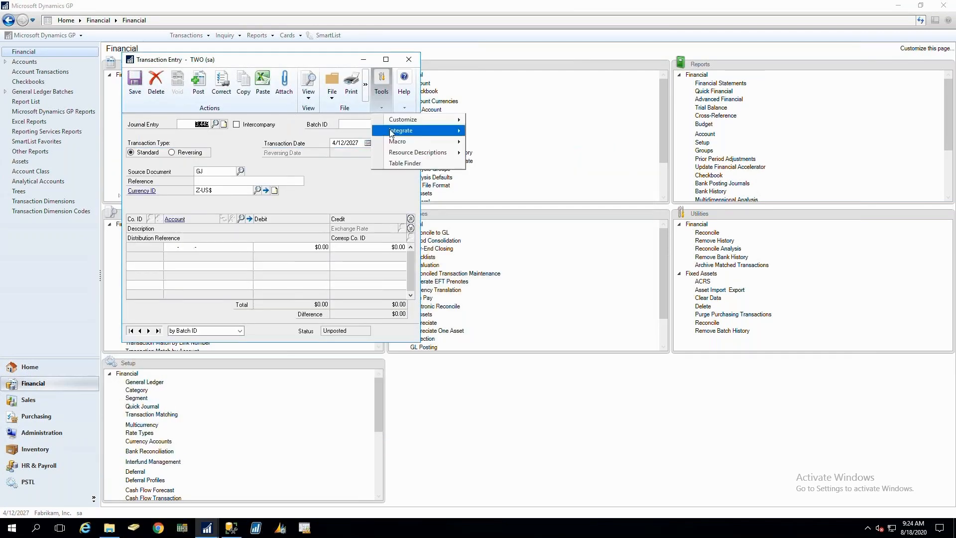
pyautogui.moveTo(398, 141)
pyautogui.moveTo(525, 214)
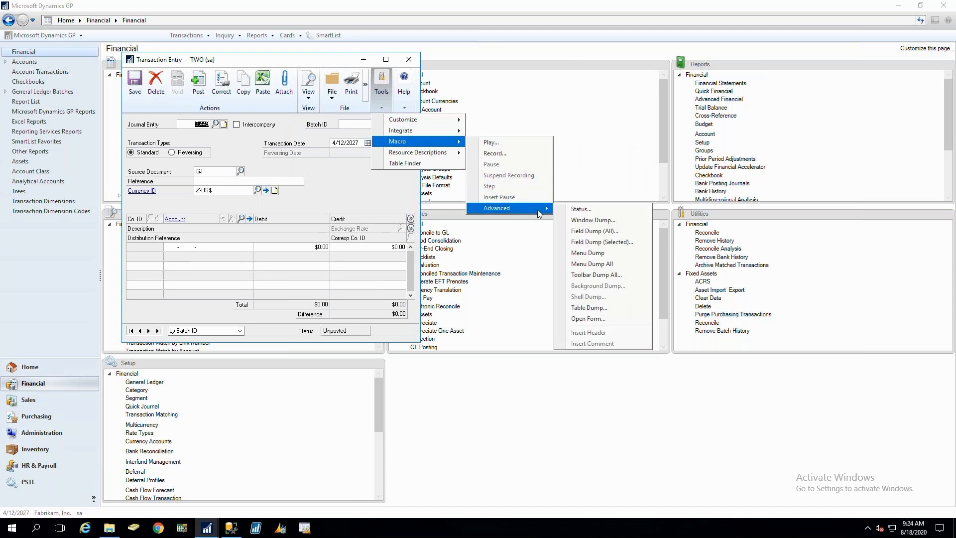
pyautogui.click(612, 264)
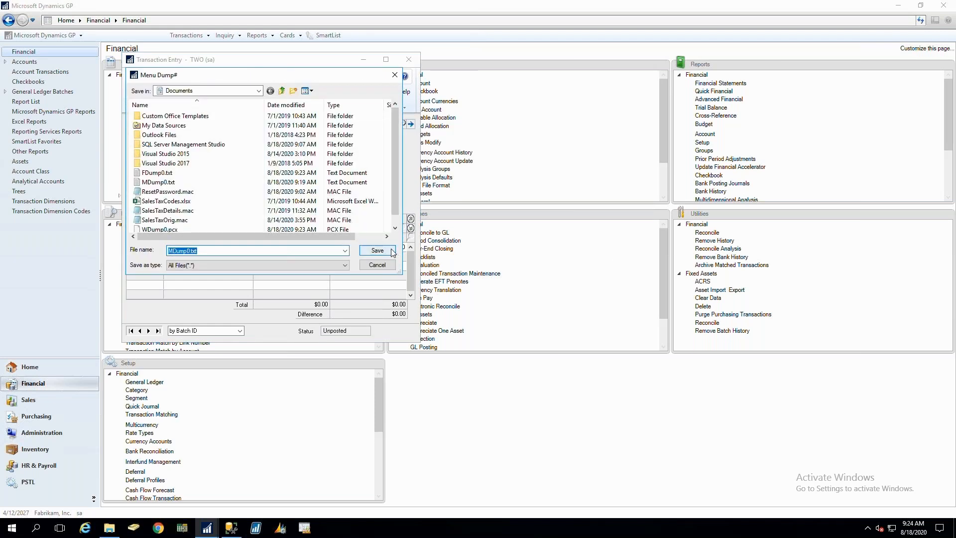
pyautogui.click(384, 250)
pyautogui.click(500, 263)
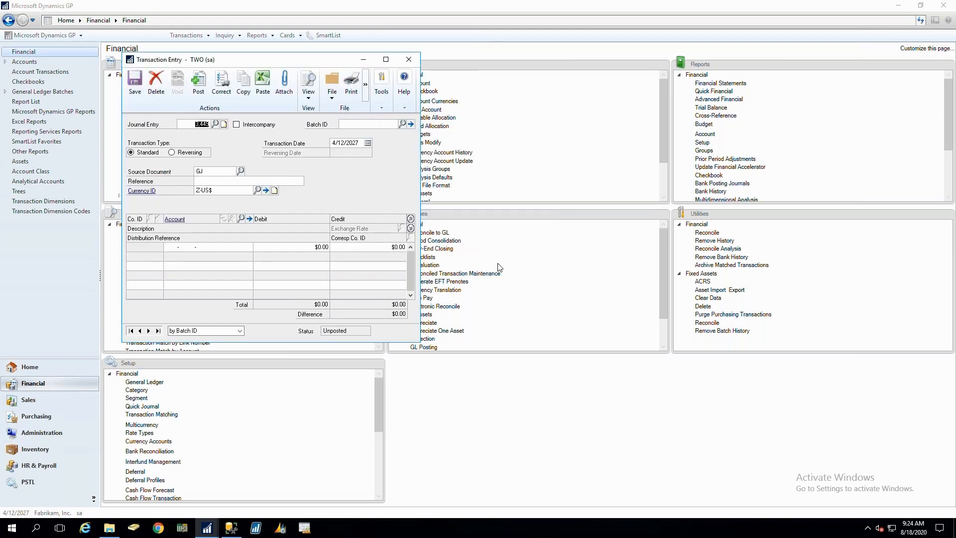
# - Examine the menu structure and shortcuts in MDump0.txt from the Documents folder, close the file, and minimize the folder window
pyautogui.click(111, 530)
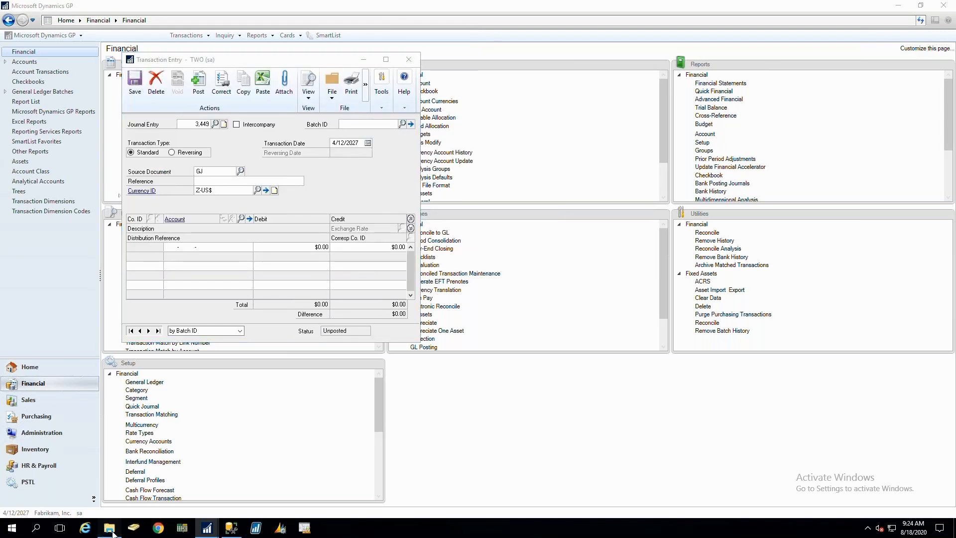
pyautogui.doubleClick(219, 337)
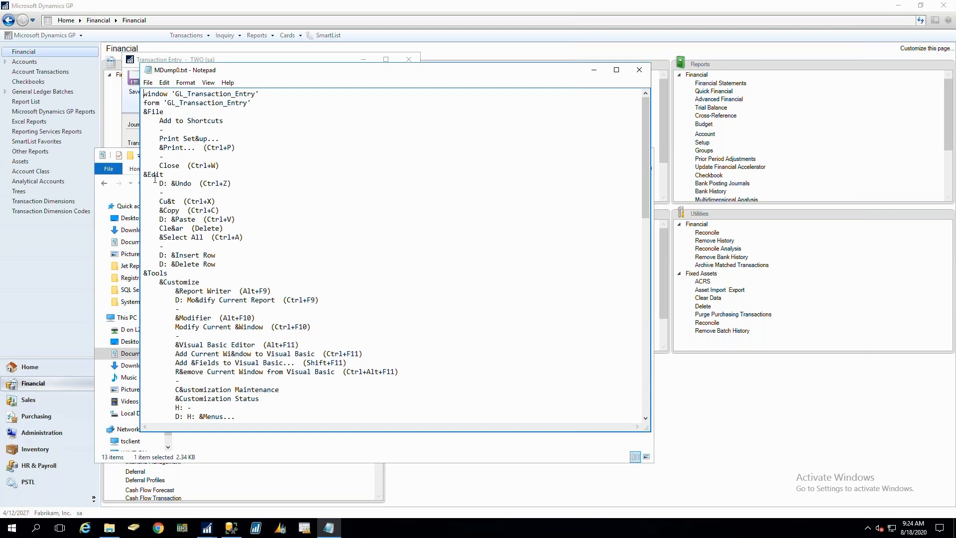
pyautogui.scroll(-11, 195, 340)
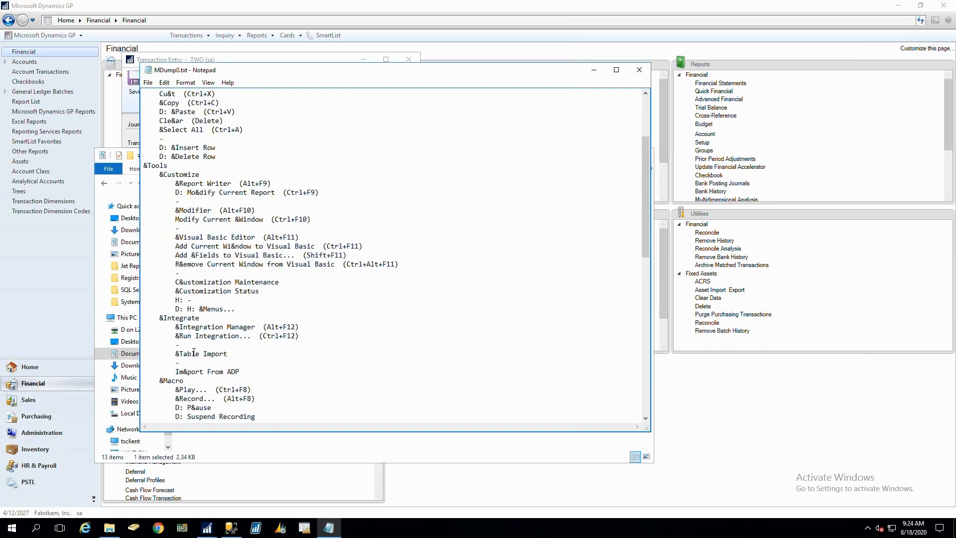
pyautogui.scroll(-5, 194, 353)
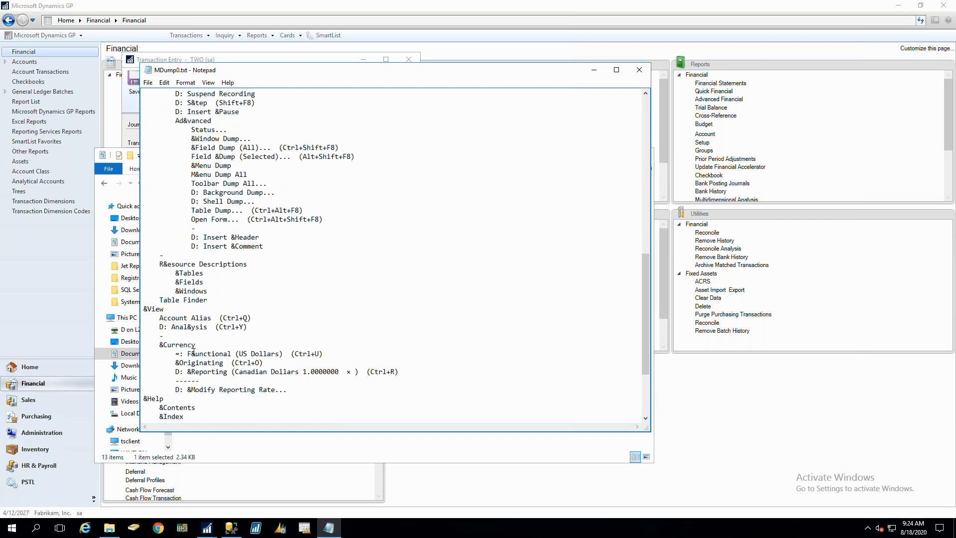
pyautogui.scroll(16, 194, 352)
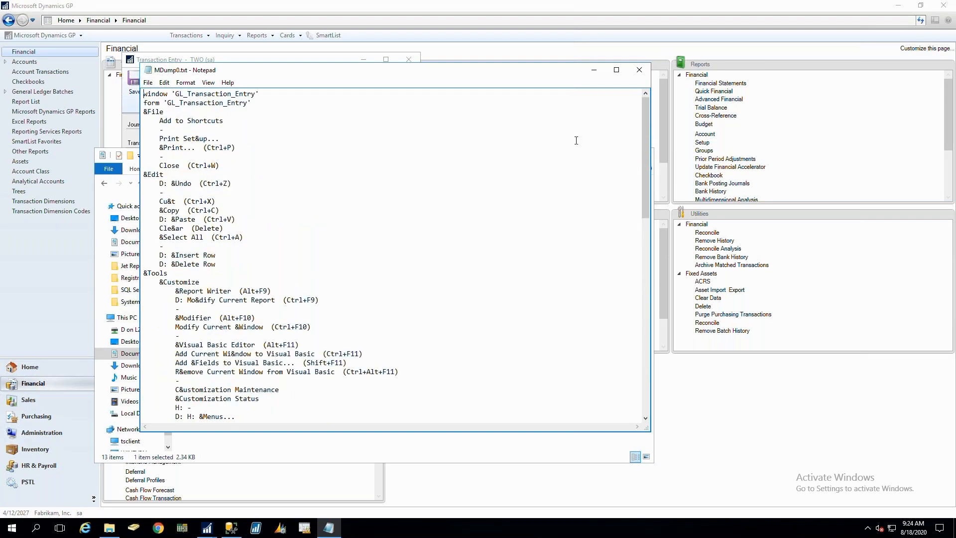
pyautogui.click(640, 70)
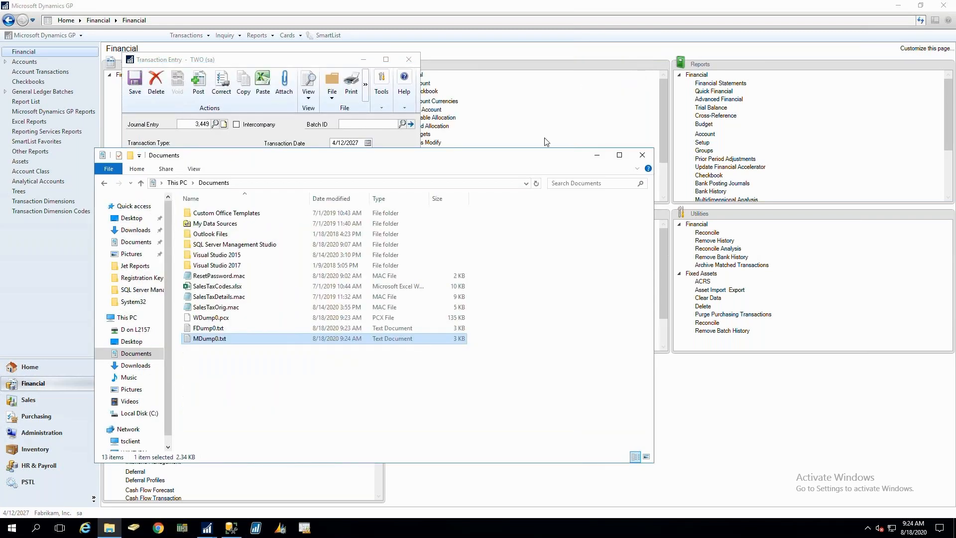
pyautogui.click(598, 155)
# - Start a Table Dump and choose the CM_Checkbook_MSTR table from the Financial series in Table Export
pyautogui.click(386, 107)
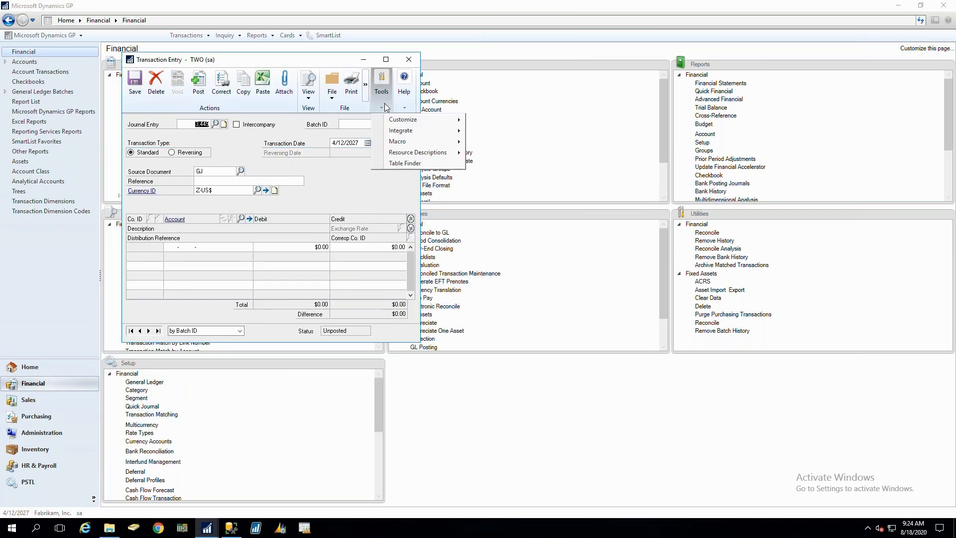
pyautogui.moveTo(429, 142)
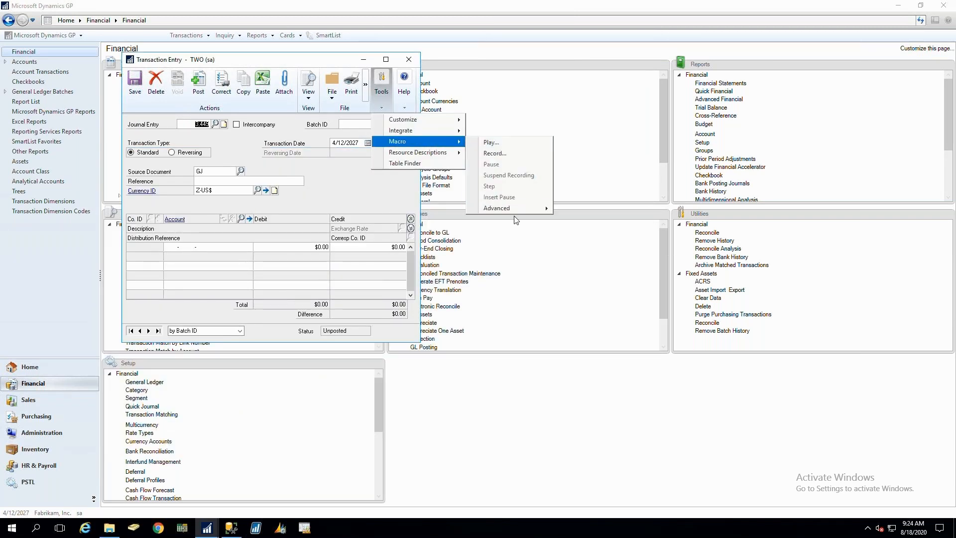
pyautogui.moveTo(529, 212)
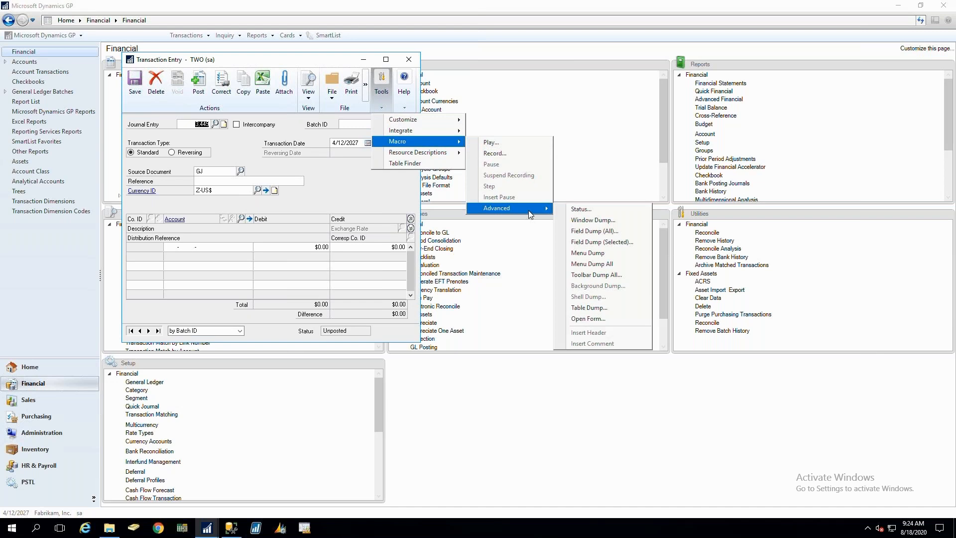
pyautogui.click(607, 310)
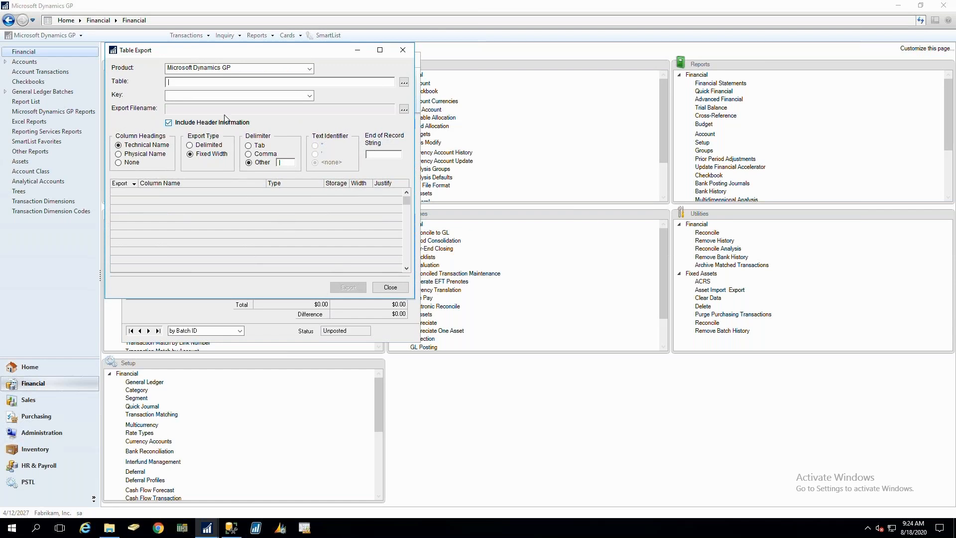
pyautogui.click(404, 82)
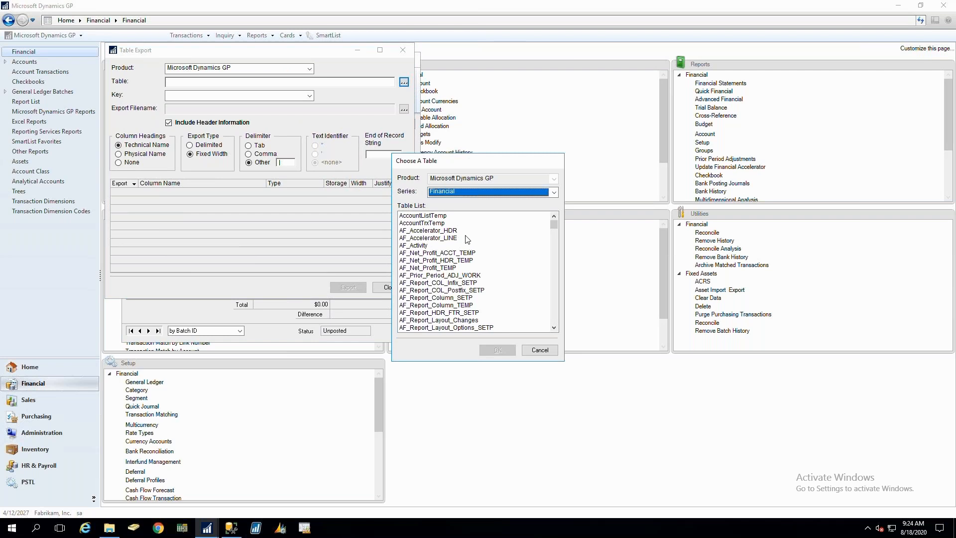
pyautogui.click(555, 319)
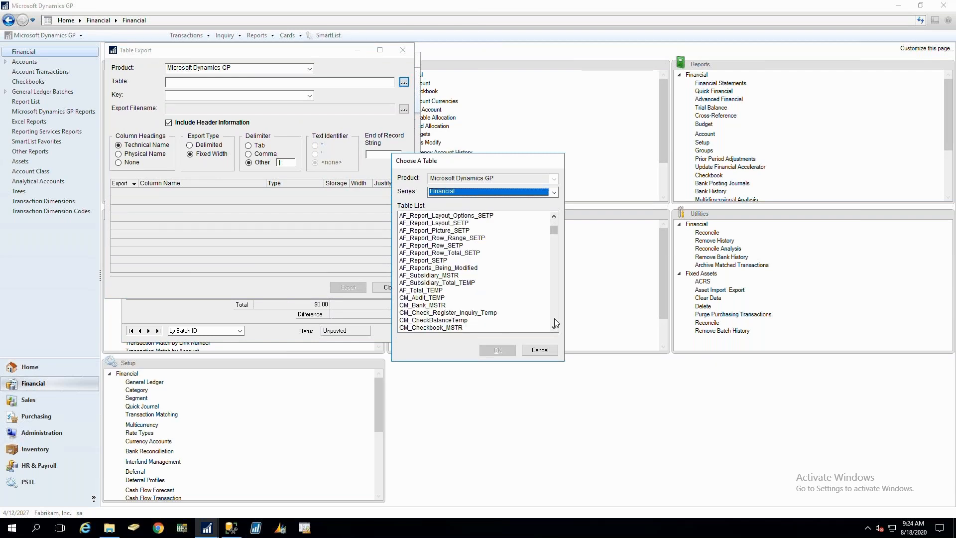
pyautogui.click(423, 328)
pyautogui.click(497, 351)
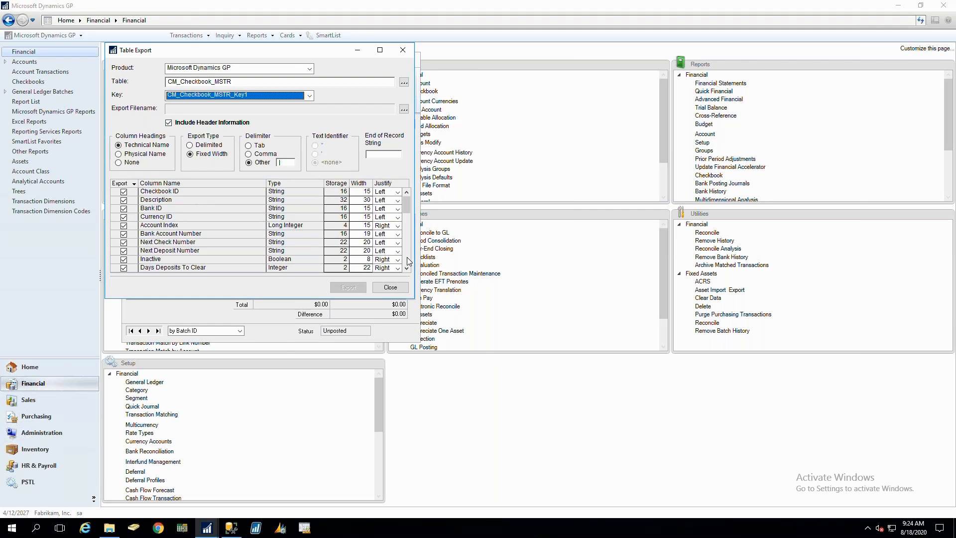
# - Review the checkbook table's export columns, and close Table Export without exporting, along with the Transaction Entry window
pyautogui.scroll(-6, 407, 260)
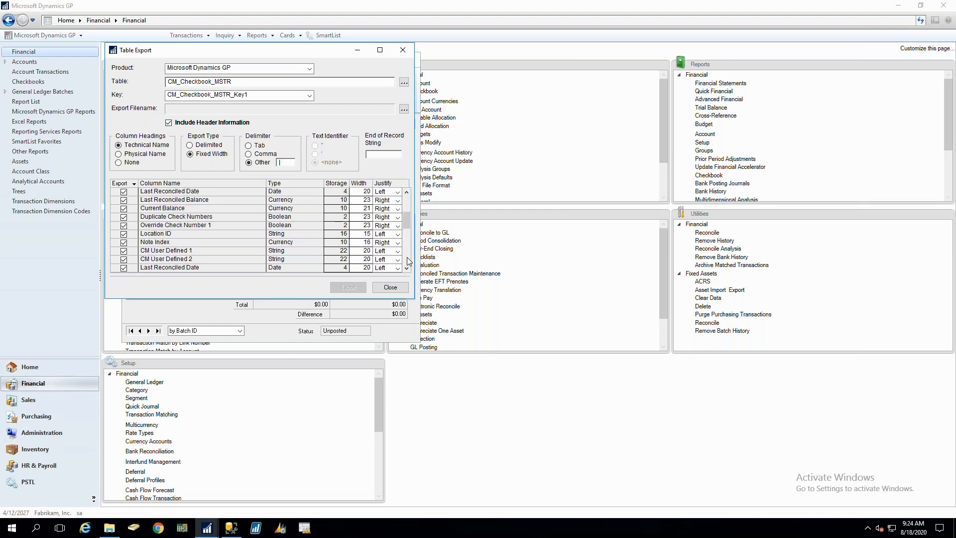
pyautogui.click(391, 287)
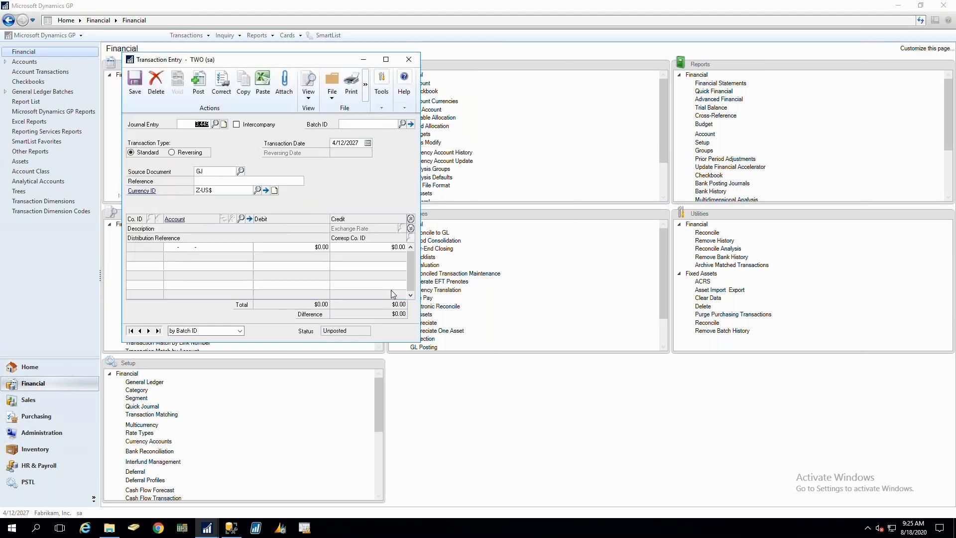
pyautogui.click(409, 60)
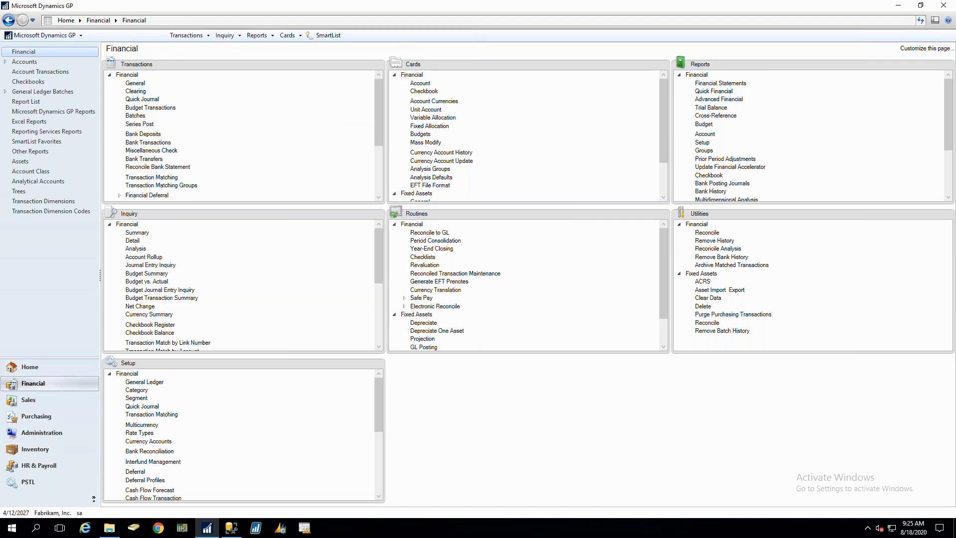
# - Search the Windows Start menu for an application, beginning the query with "g"
pyautogui.press('super')
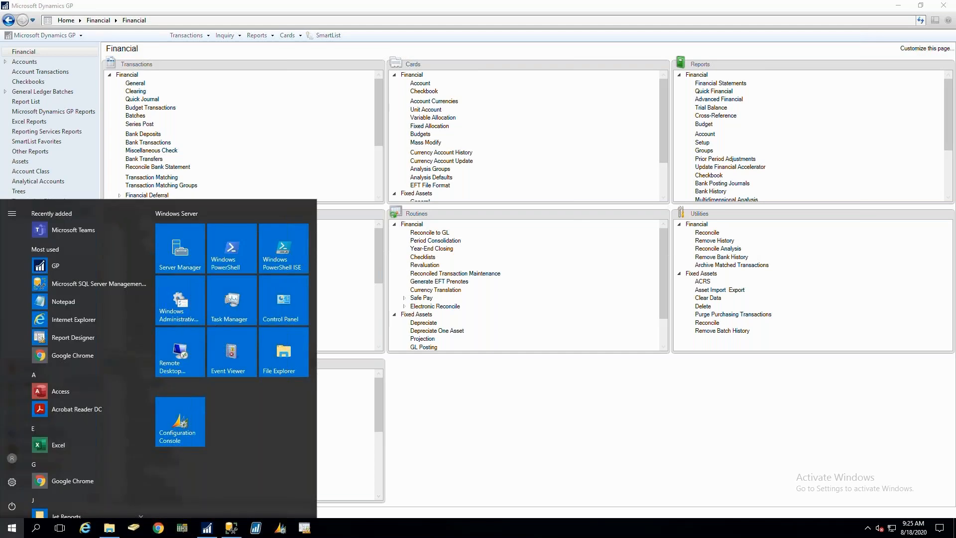
pyautogui.write('g')
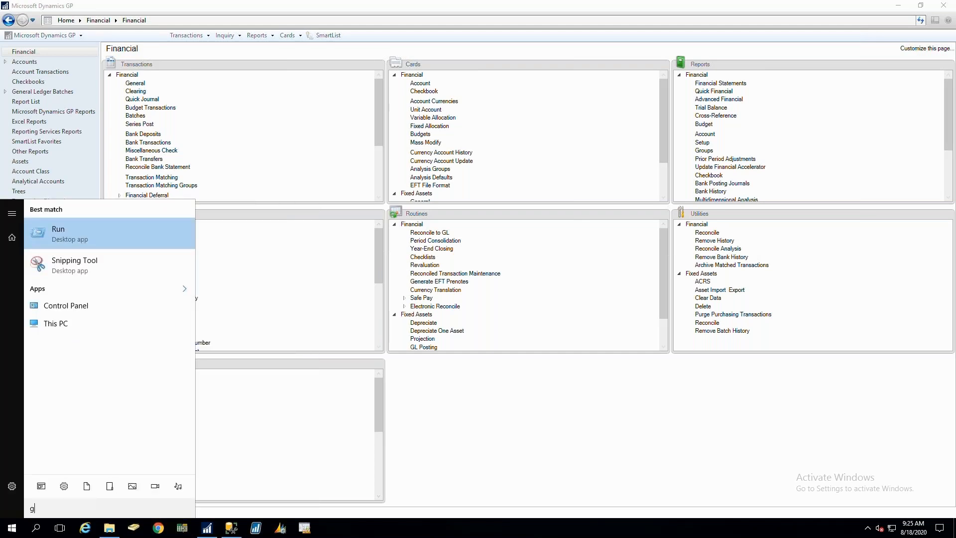